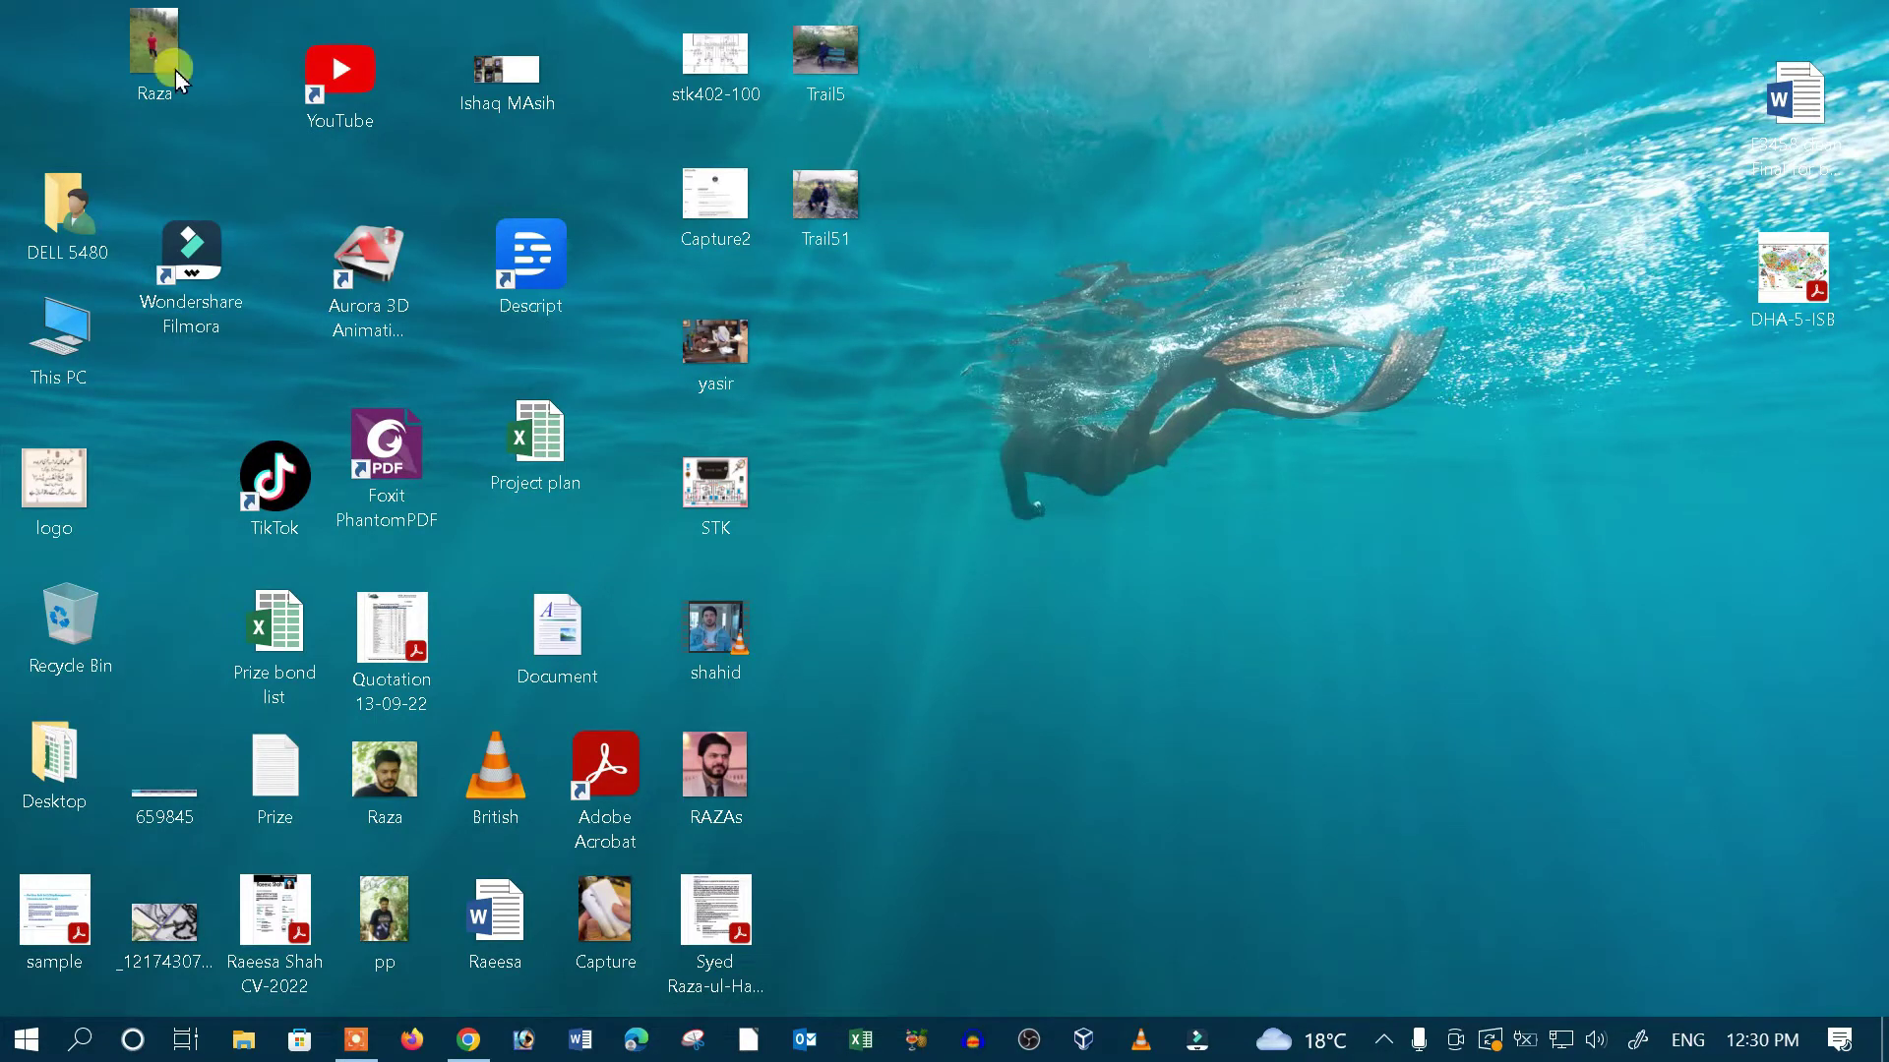
# Step: Open Computer Management using Manage on the This PC context menu
pyautogui.rightClick(57, 339)
pyautogui.click(165, 424)
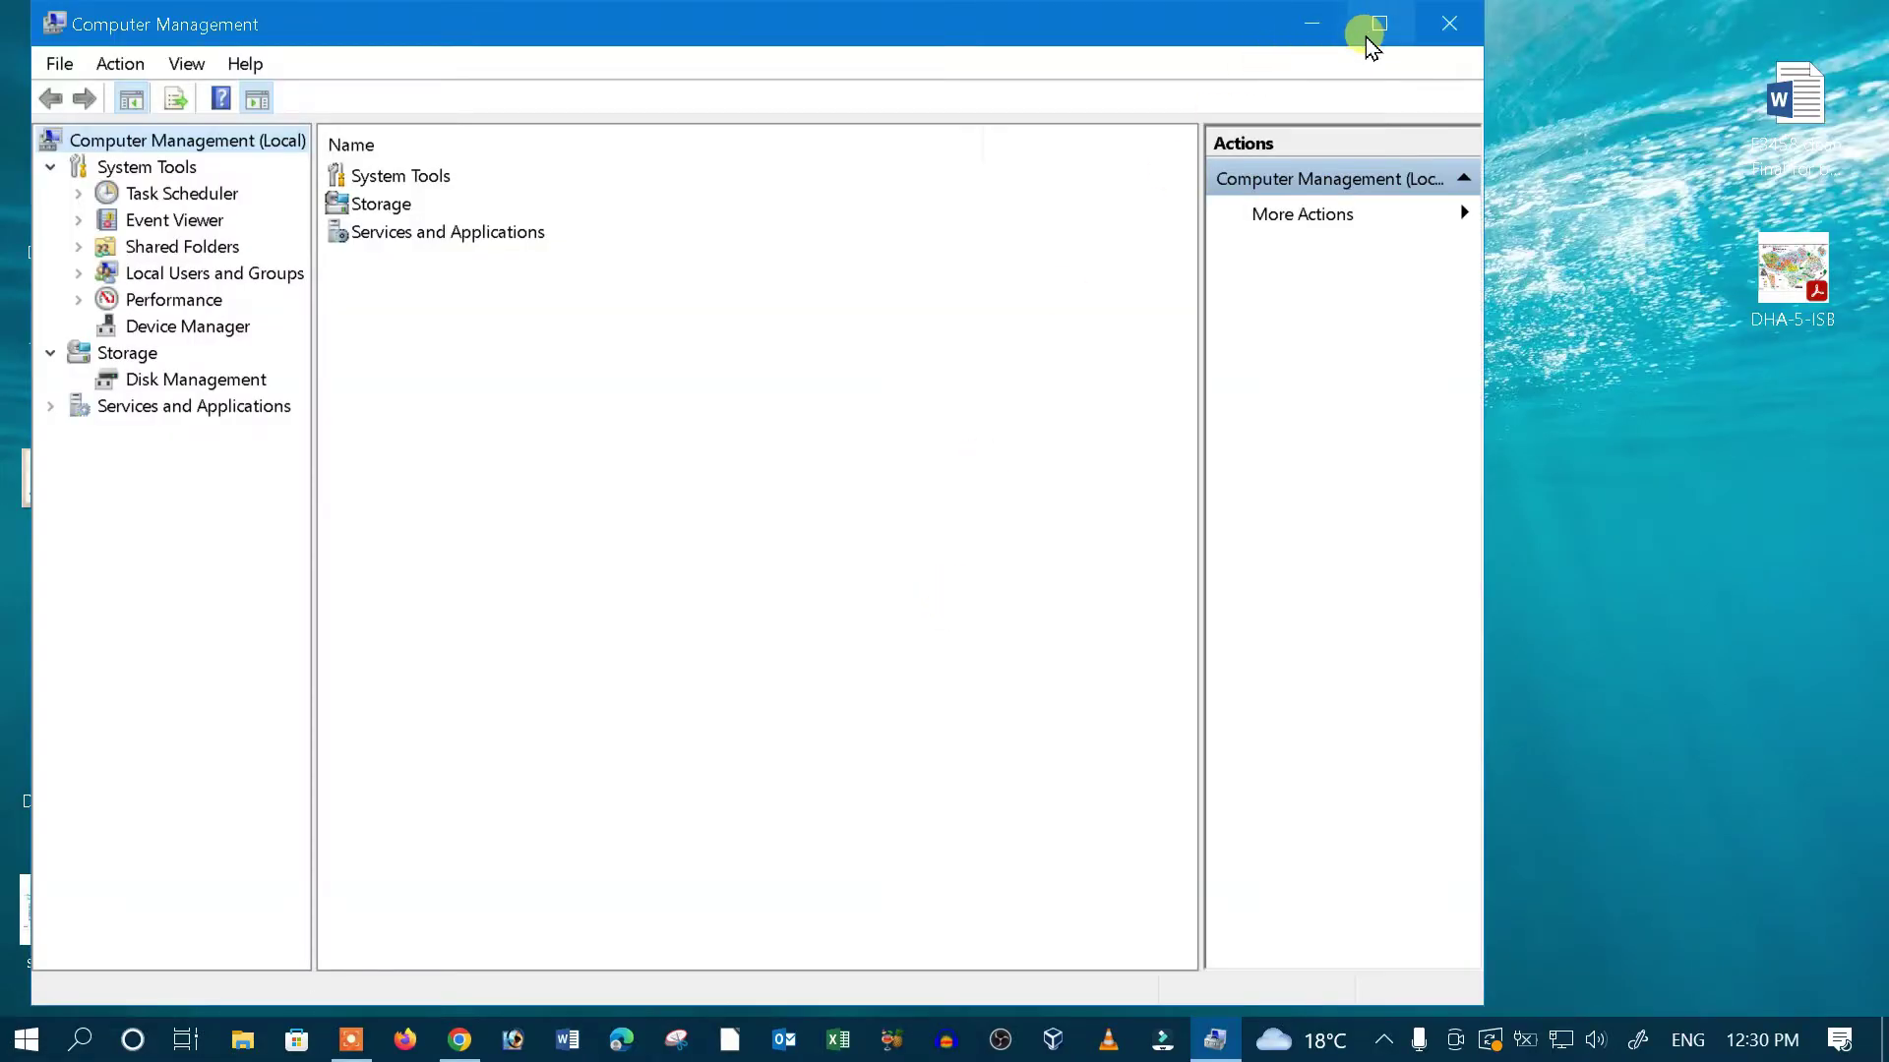
# Step: Maximize Computer Management and show Disk Management with Disk 0 and Disk 1
pyautogui.click(1376, 26)
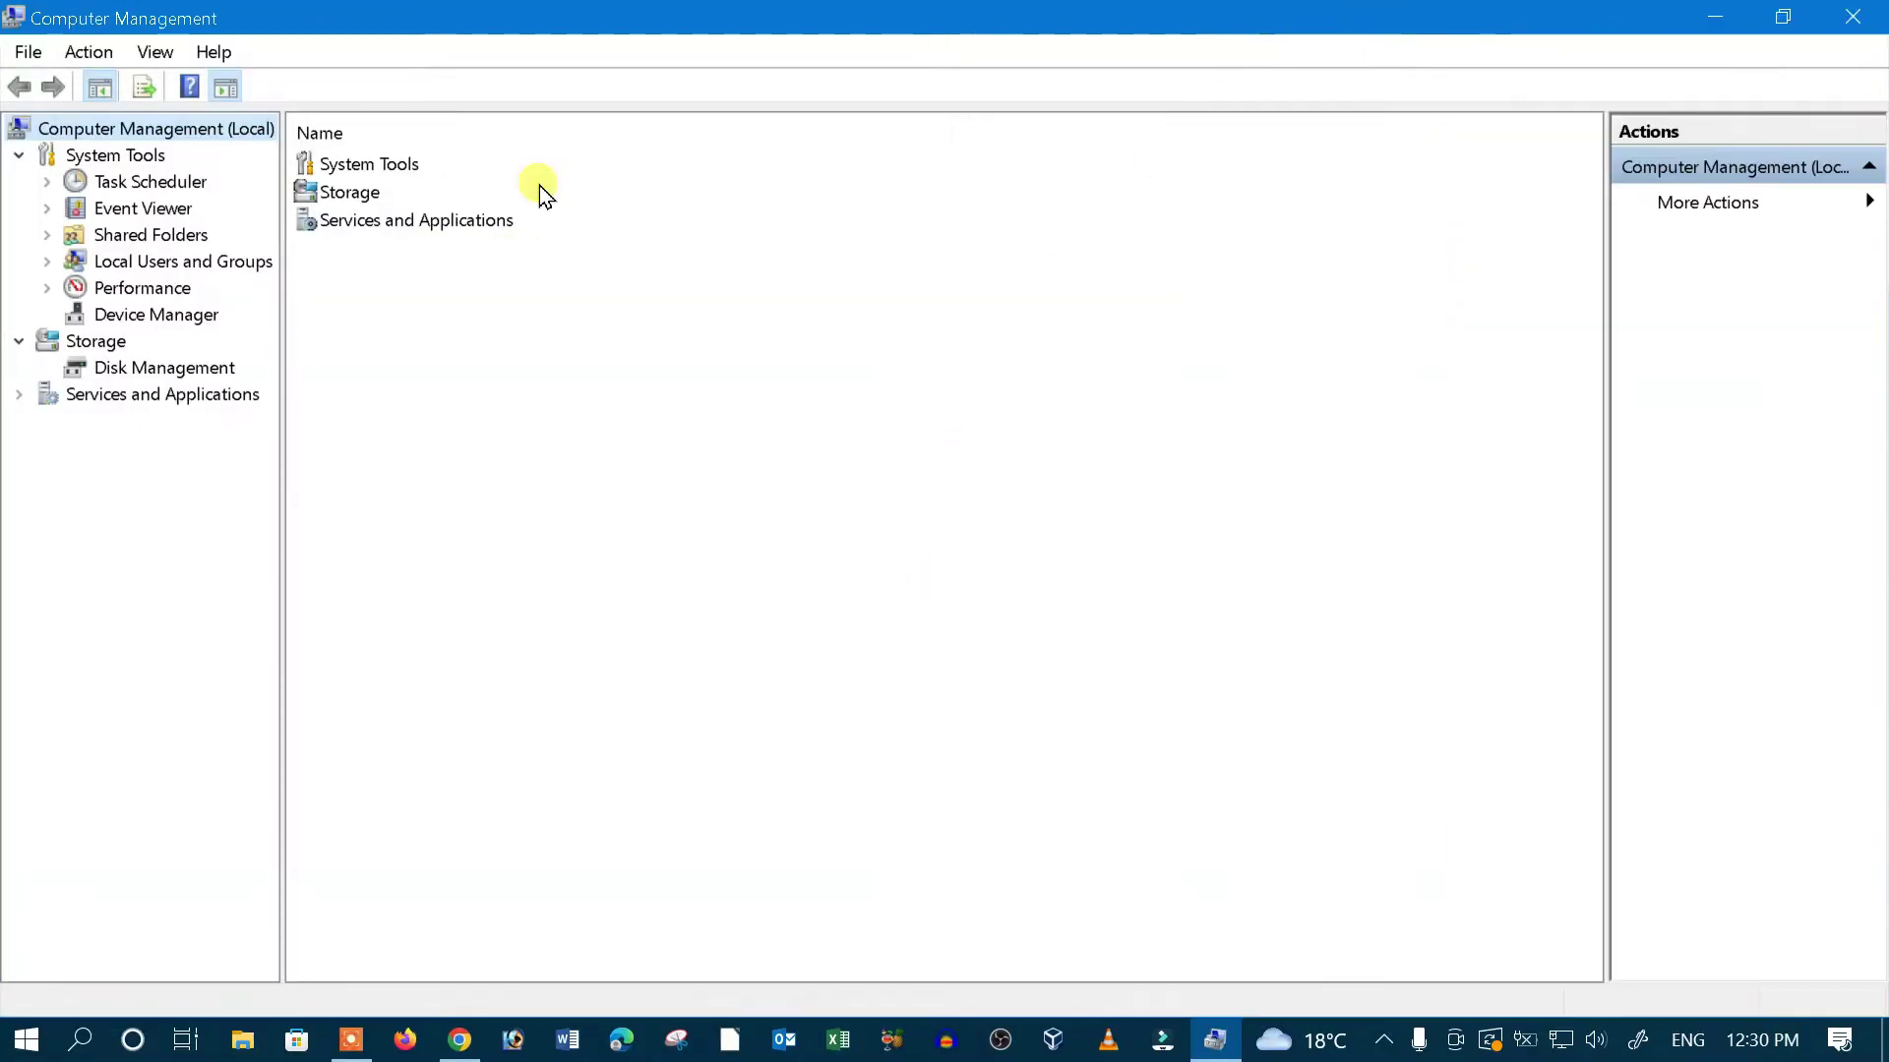
pyautogui.click(144, 369)
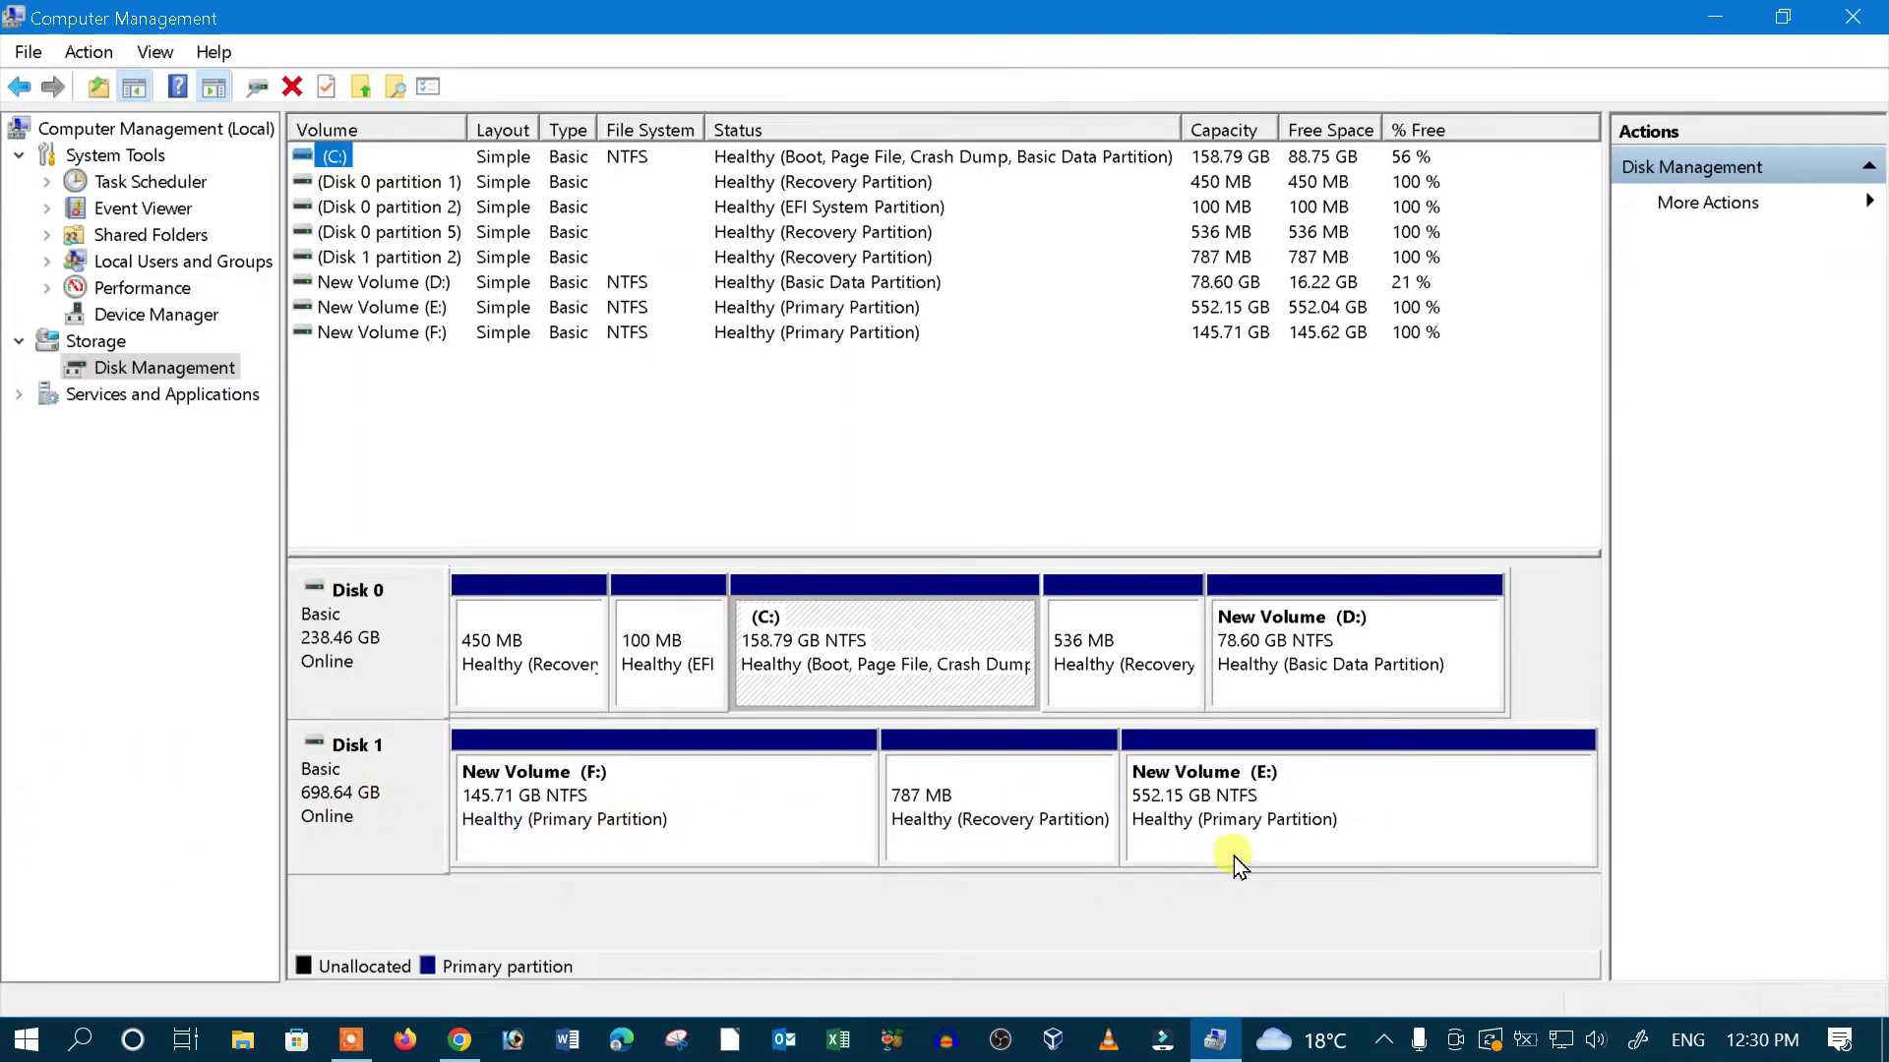
# Step: Delete volumes E: and F: on Disk 1, confirming each deletion
pyautogui.click(1279, 814)
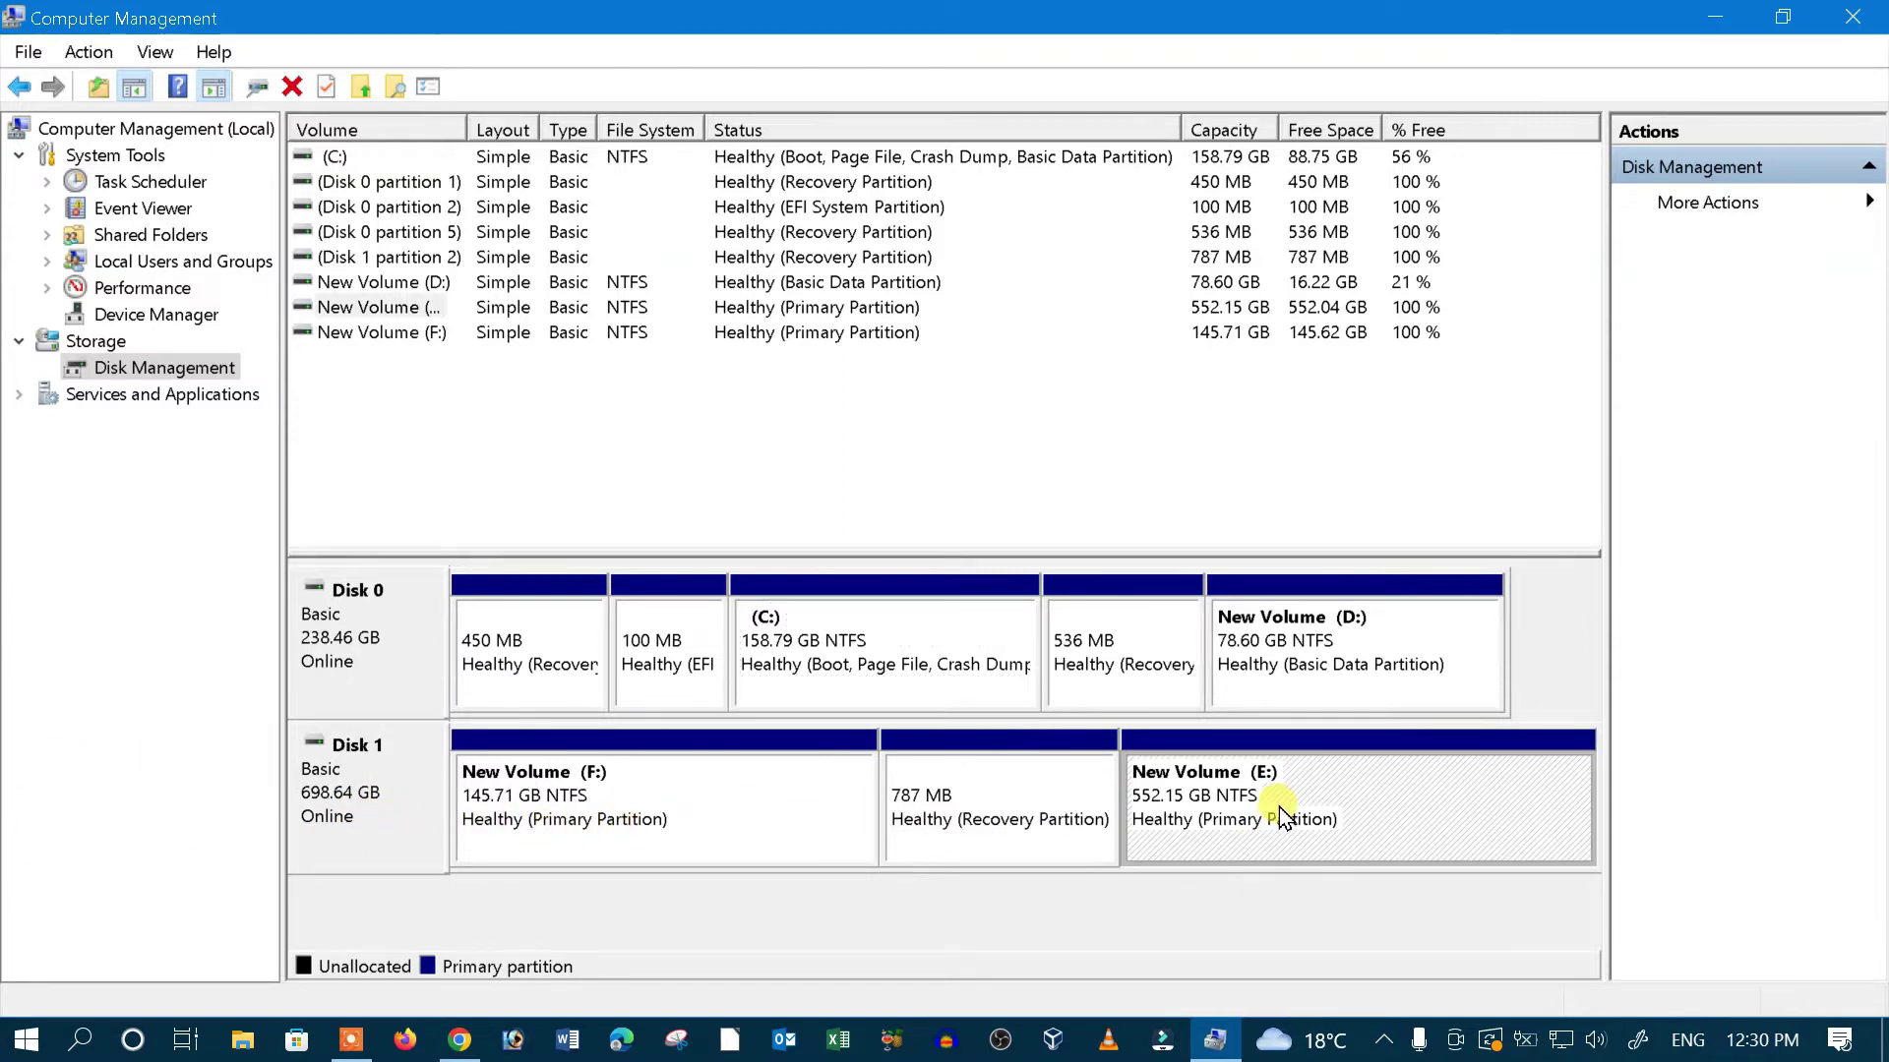
pyautogui.rightClick(1278, 815)
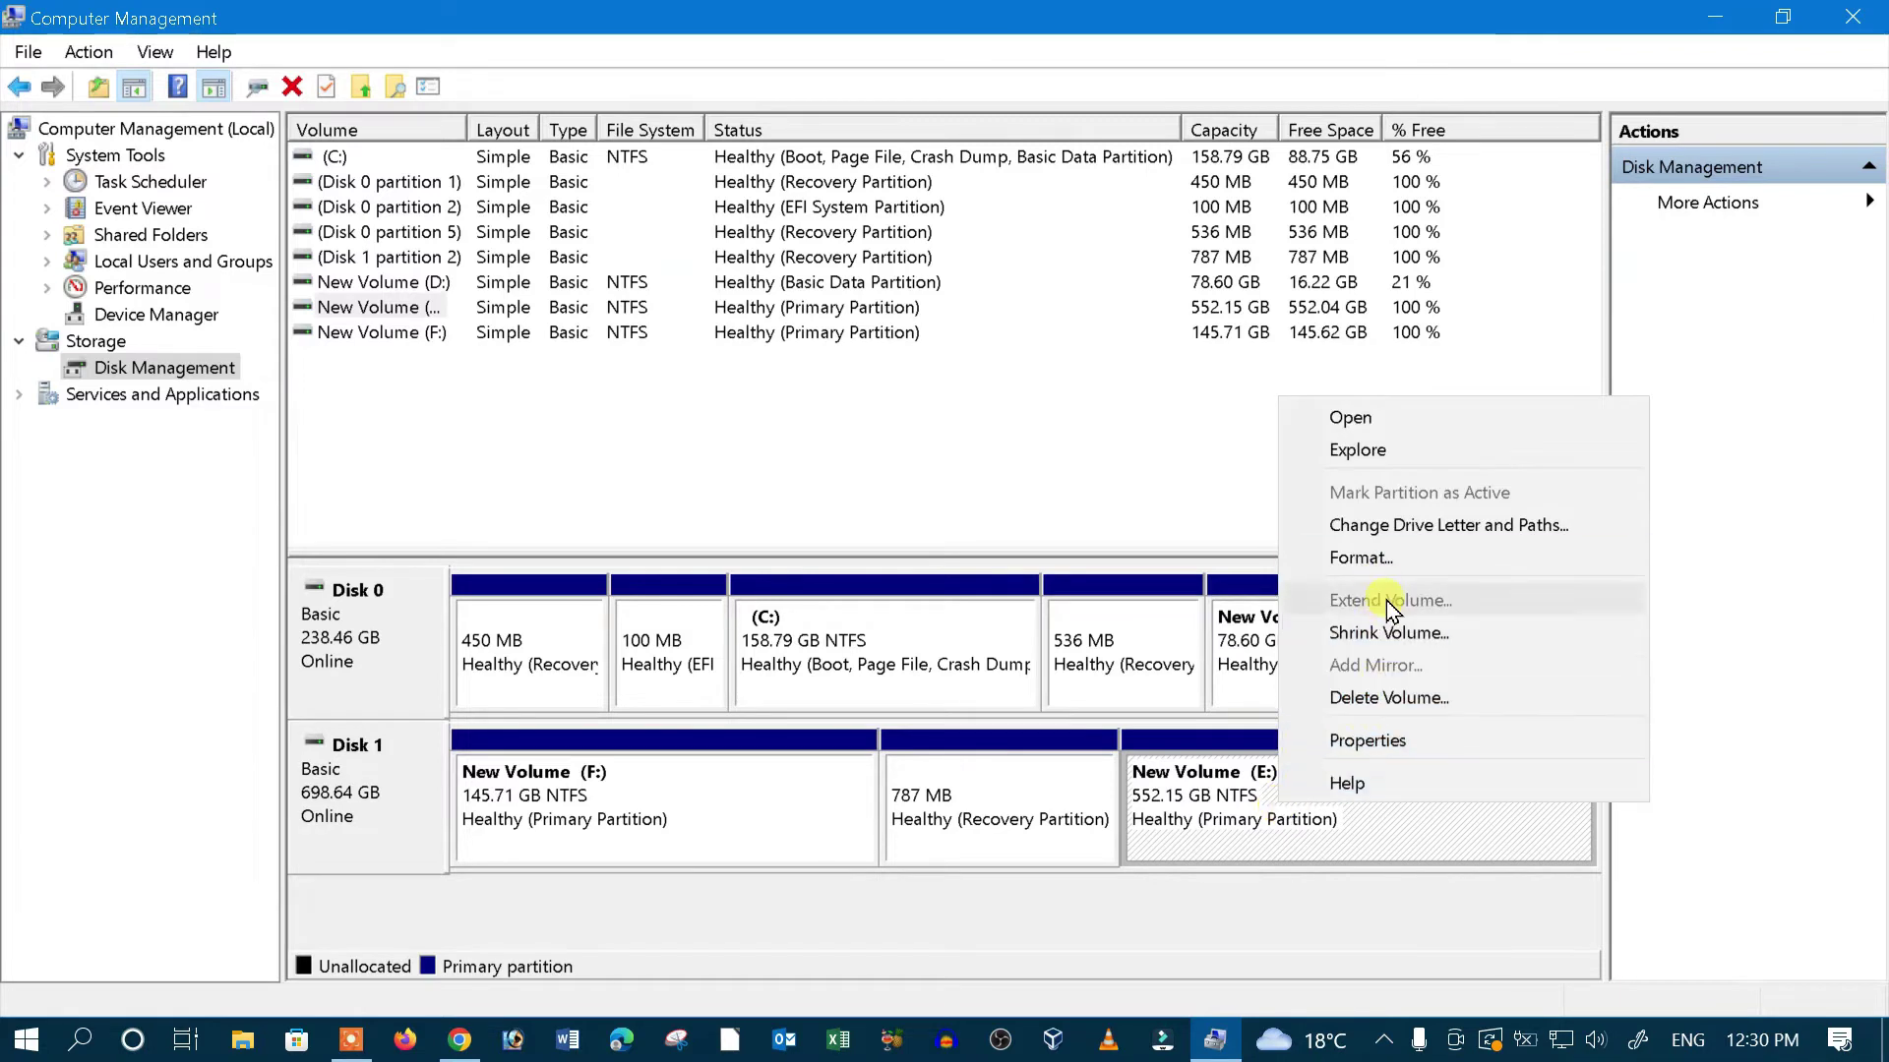
pyautogui.click(1413, 699)
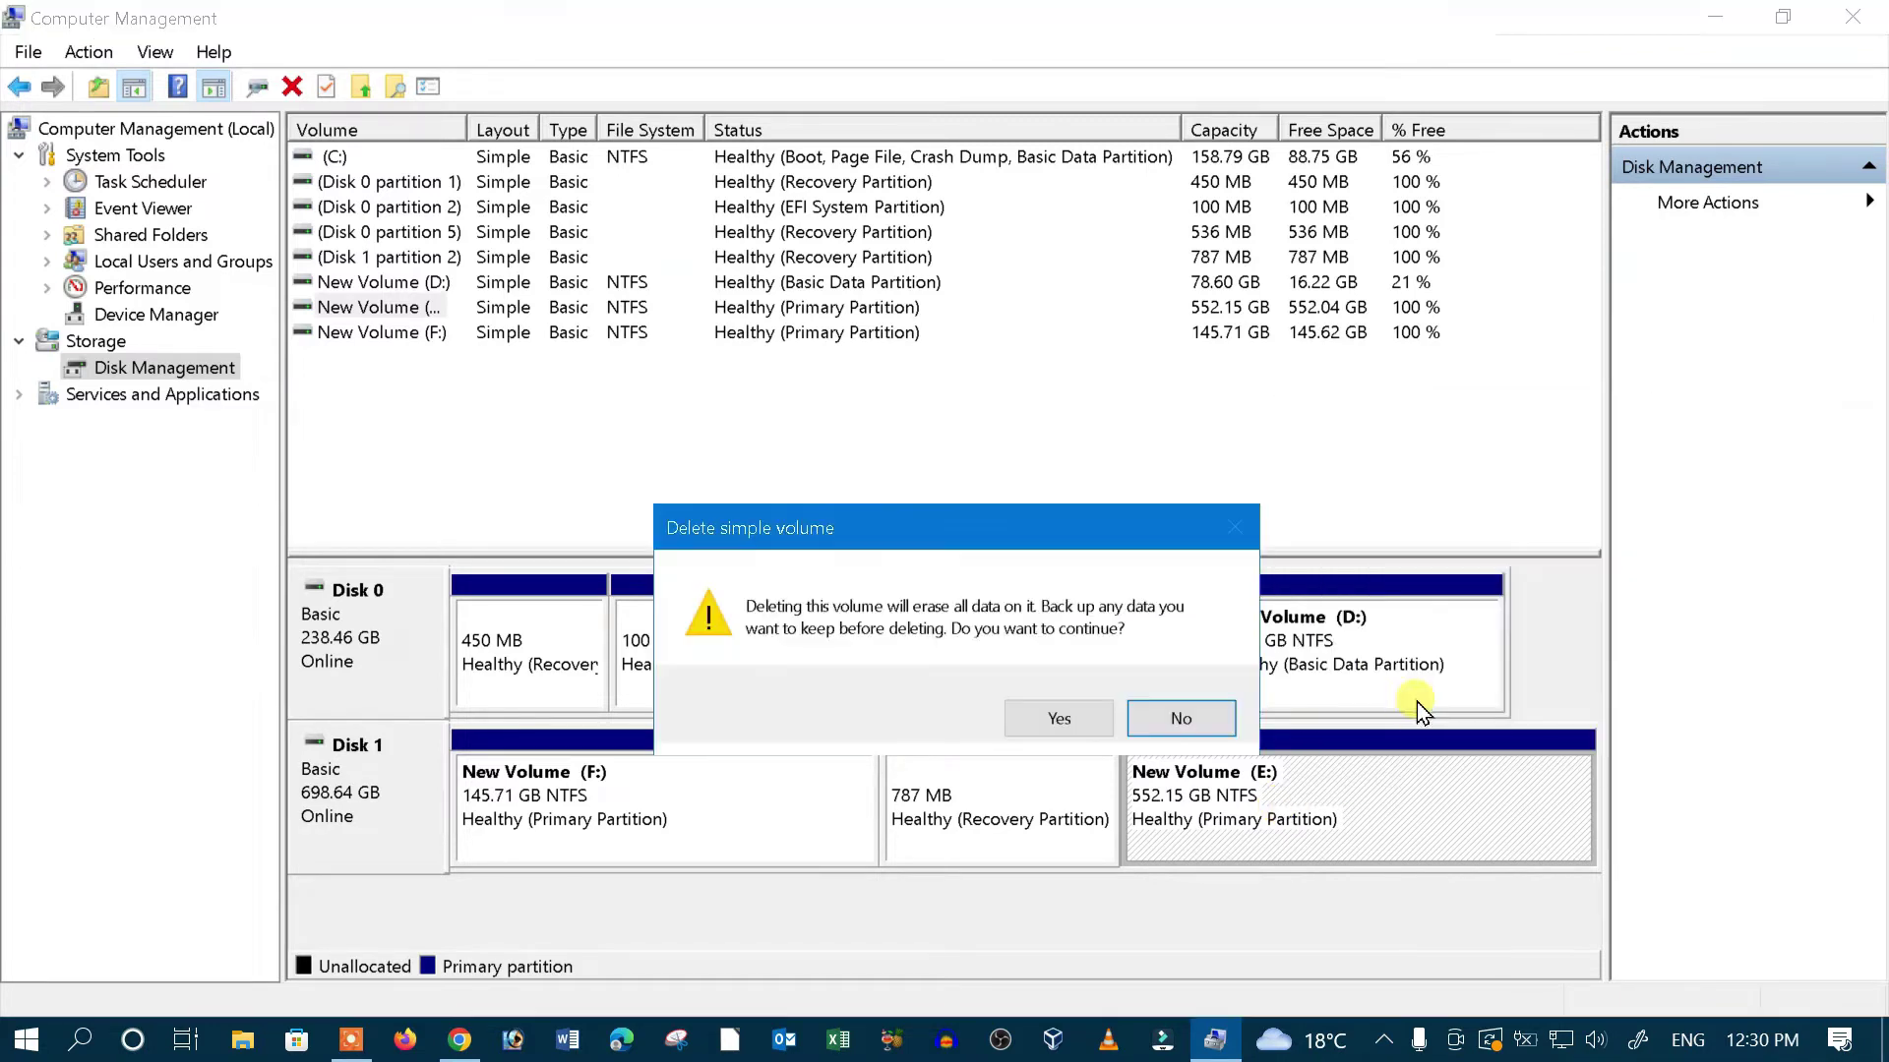
pyautogui.click(1070, 722)
pyautogui.rightClick(622, 814)
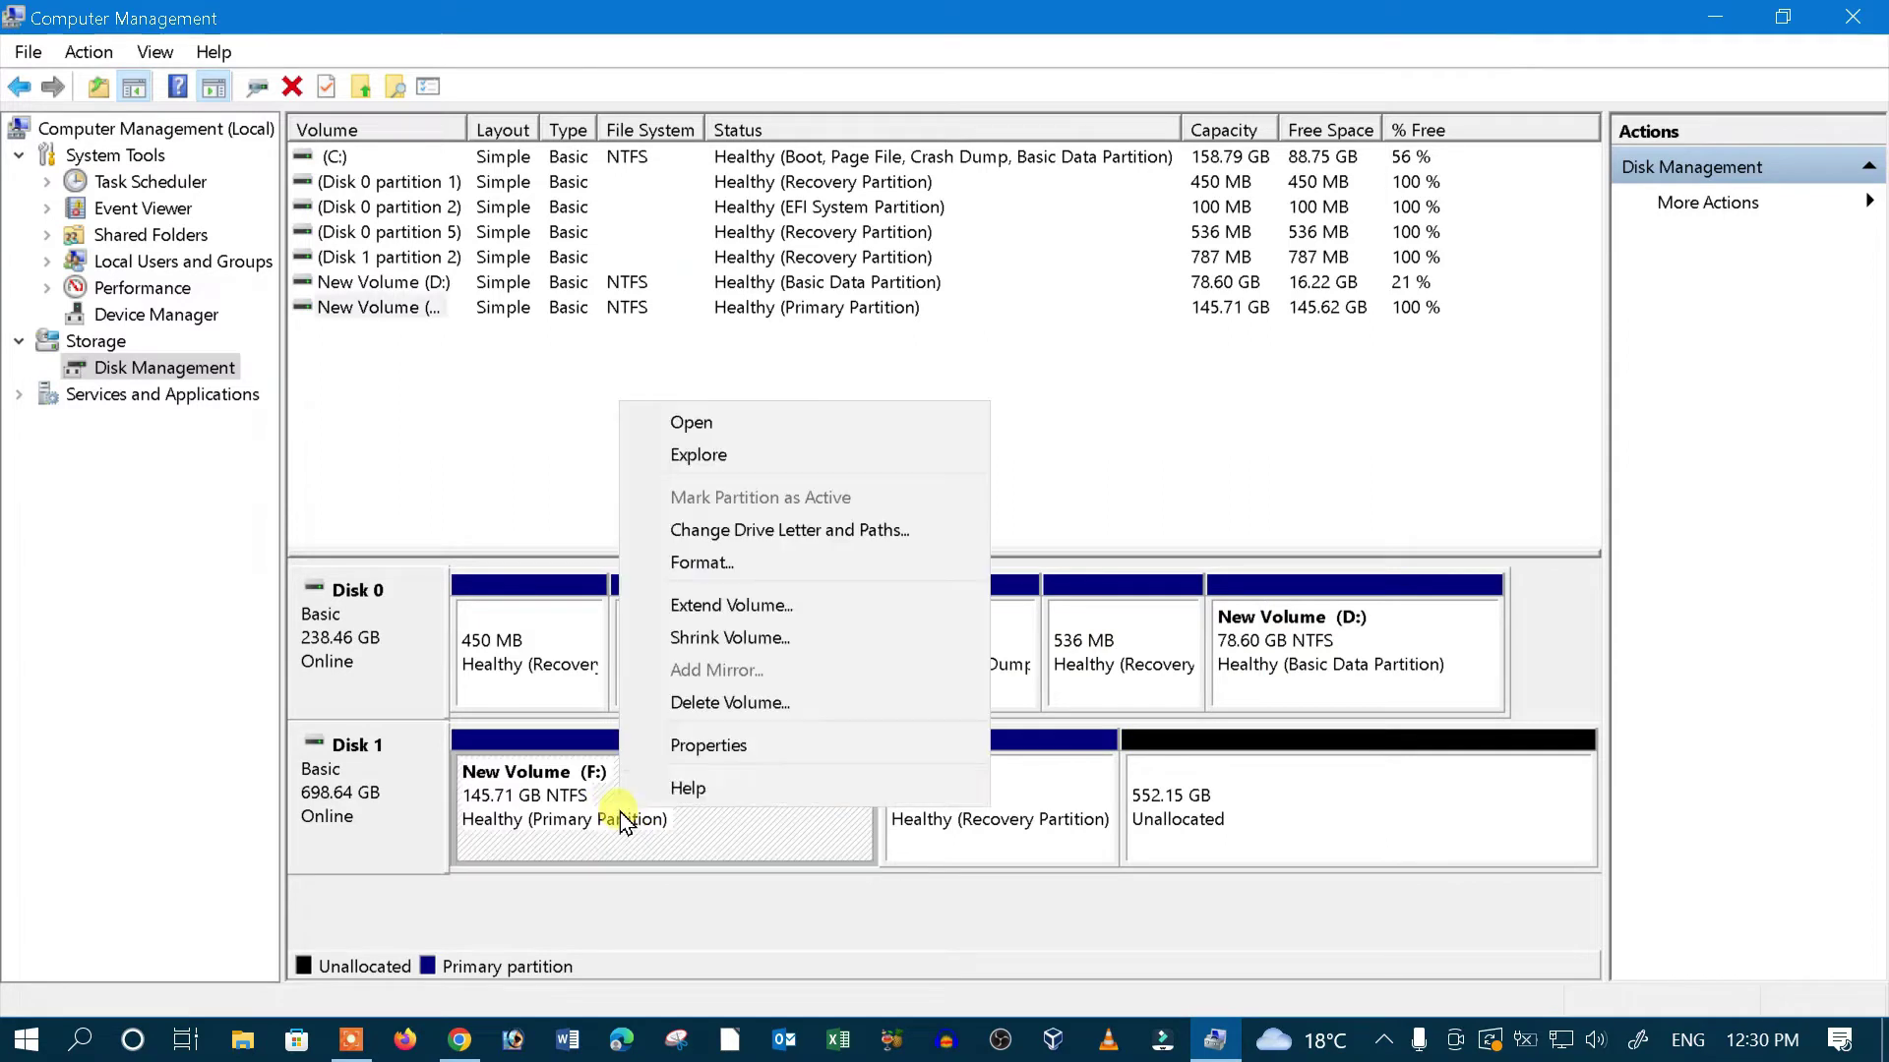
pyautogui.click(726, 704)
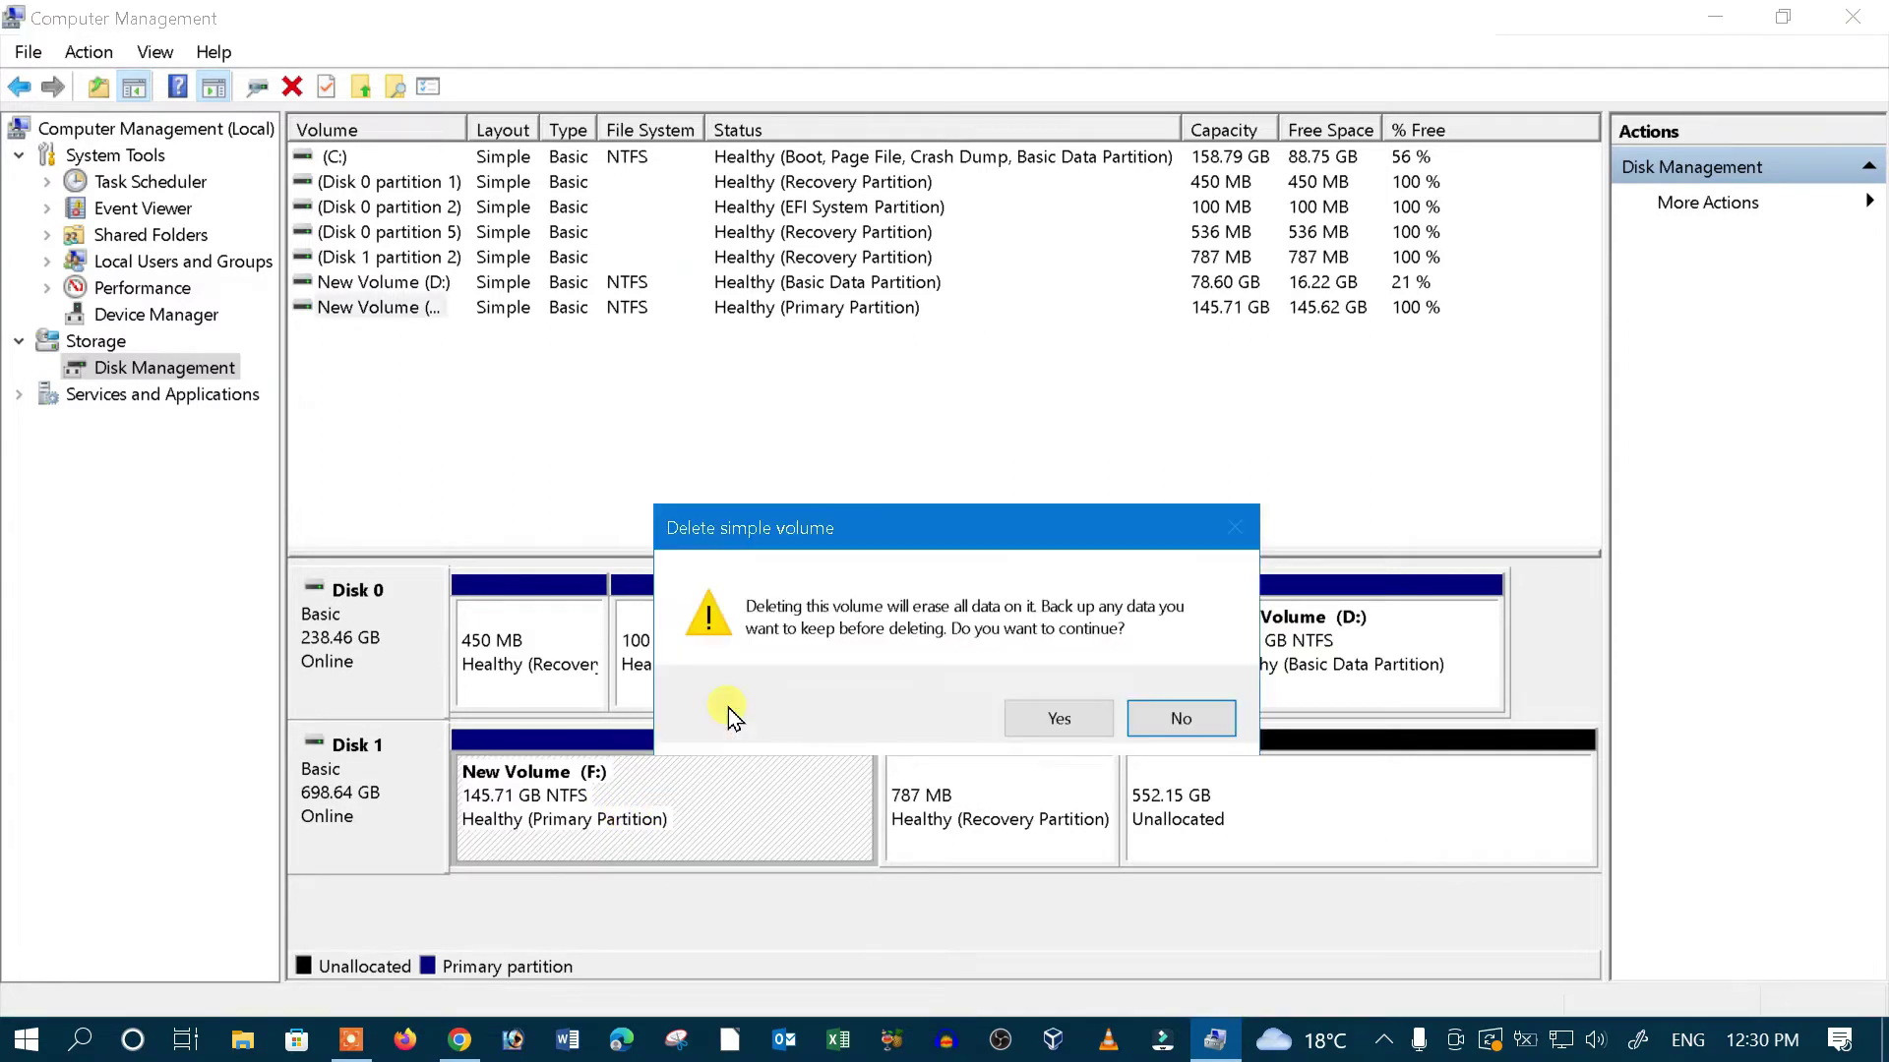
pyautogui.click(1090, 725)
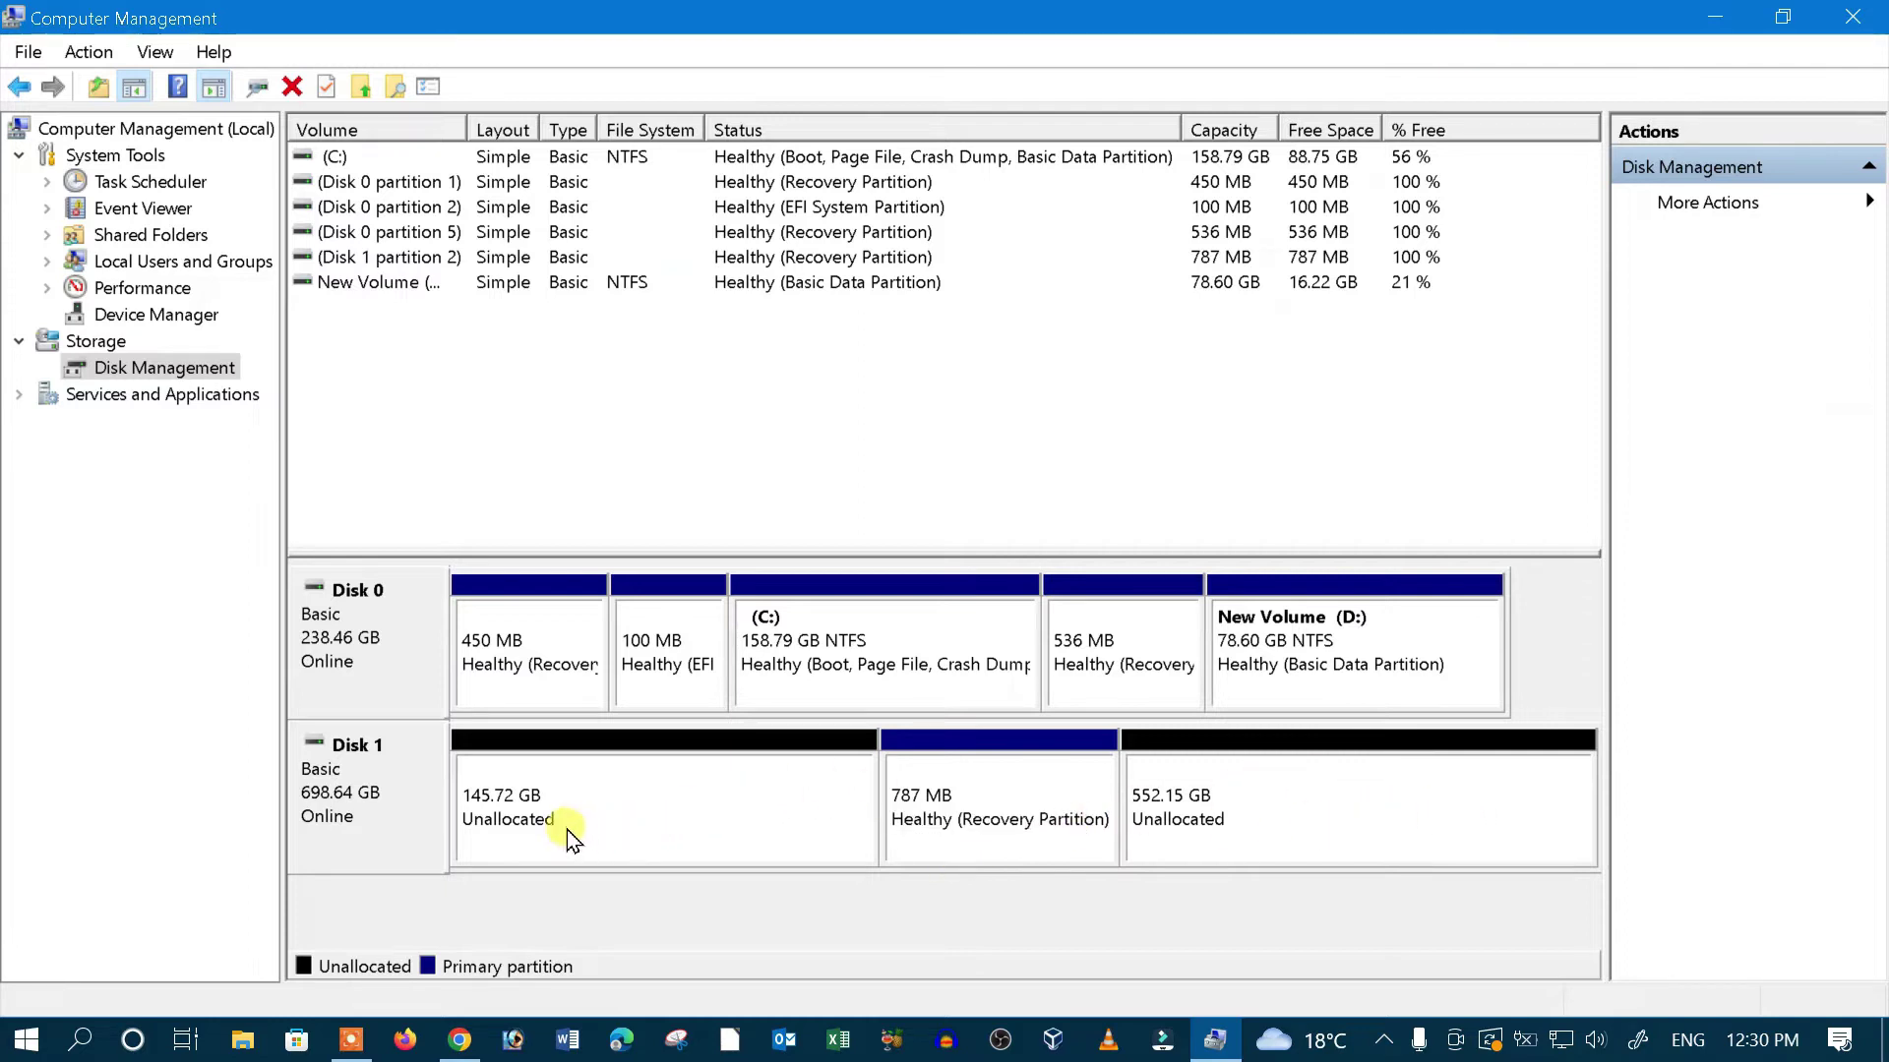
# Step: Check that the 787 MB recovery partition's menu offers only Help, then dismiss it
pyautogui.rightClick(945, 850)
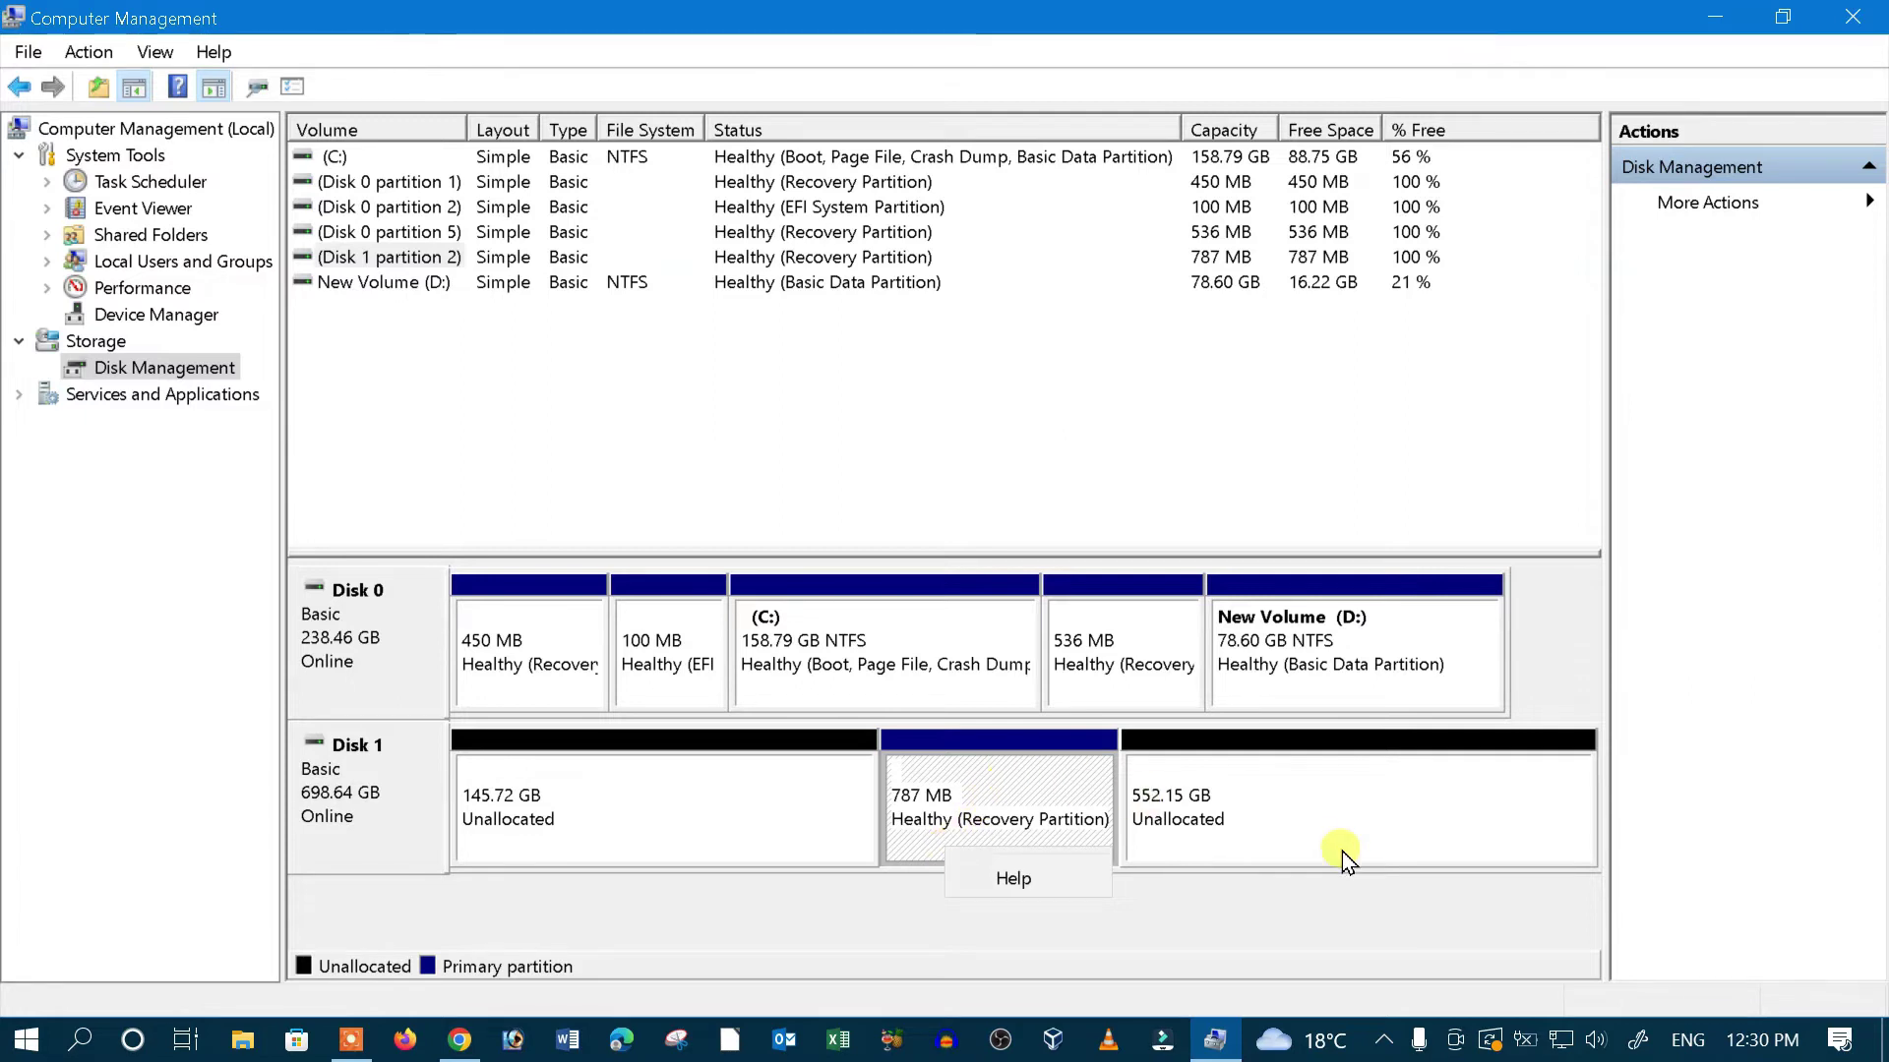
pyautogui.click(1354, 830)
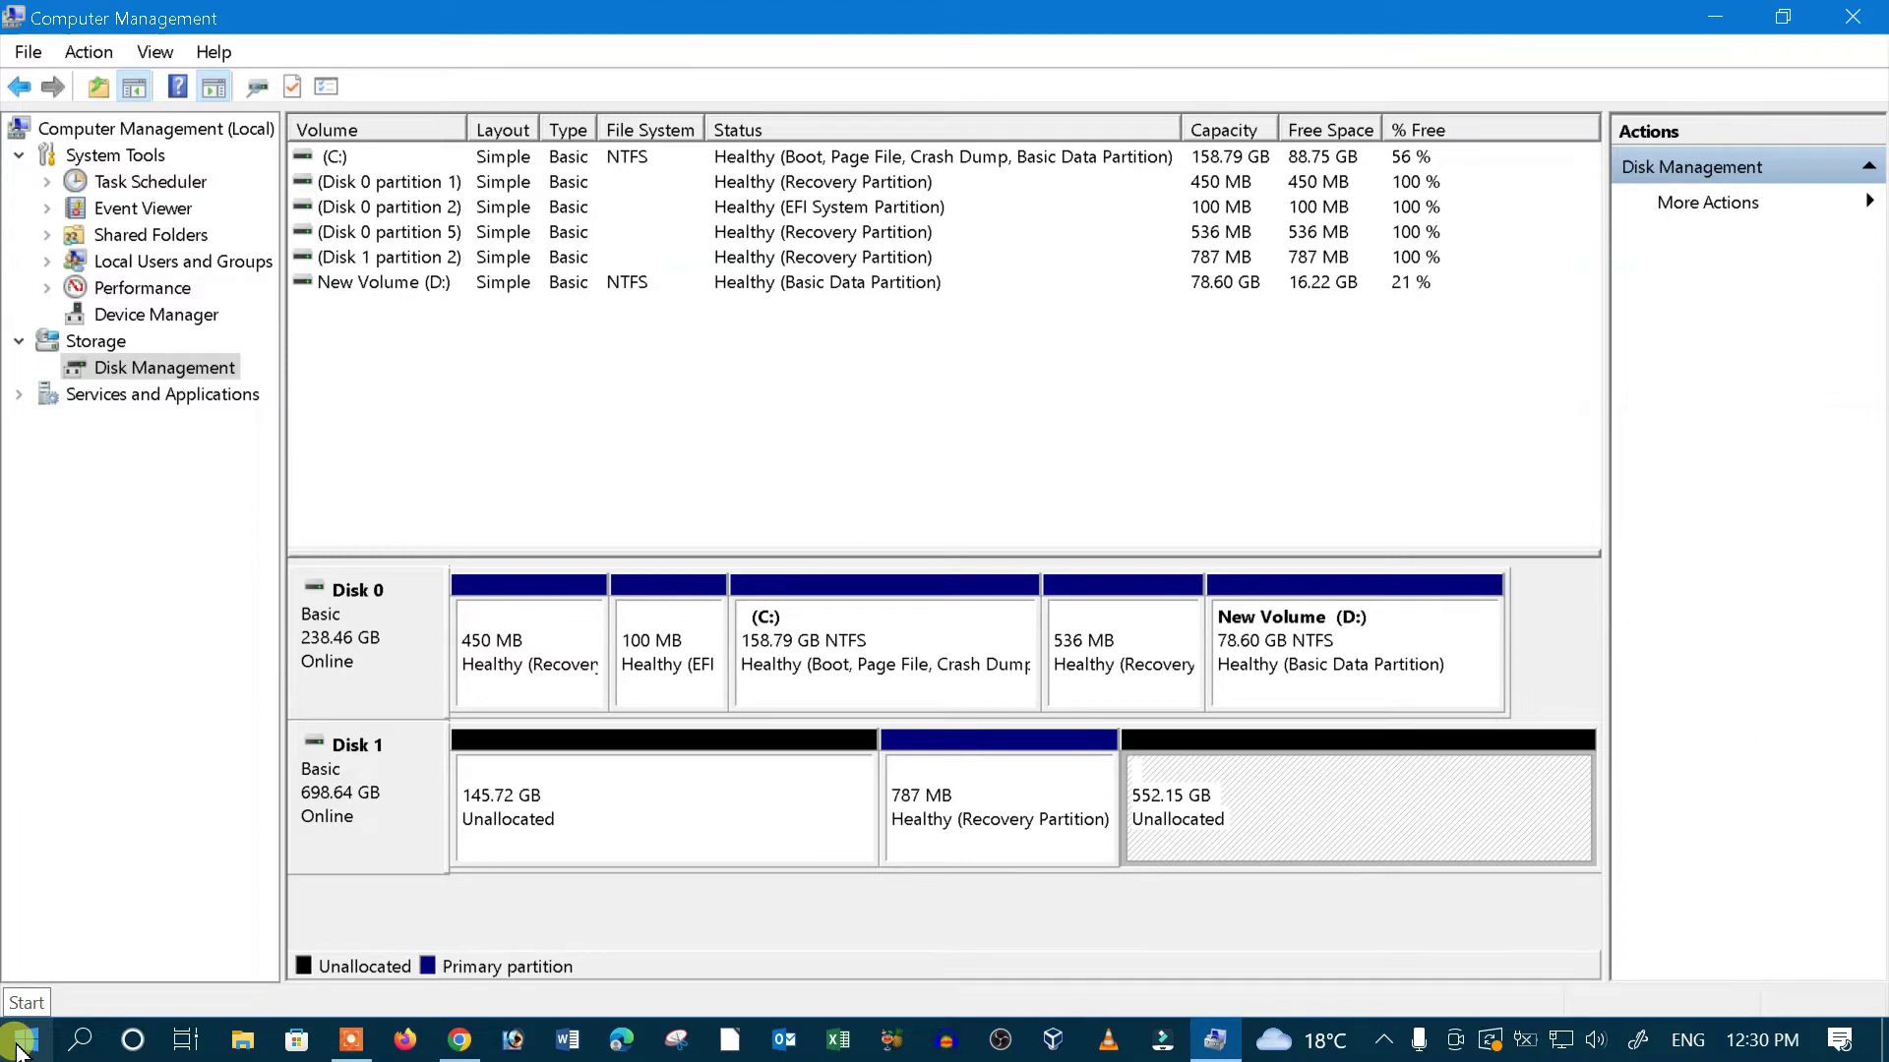
# Step: Open the Start menu to launch Command Prompt as administrator
pyautogui.click(18, 1050)
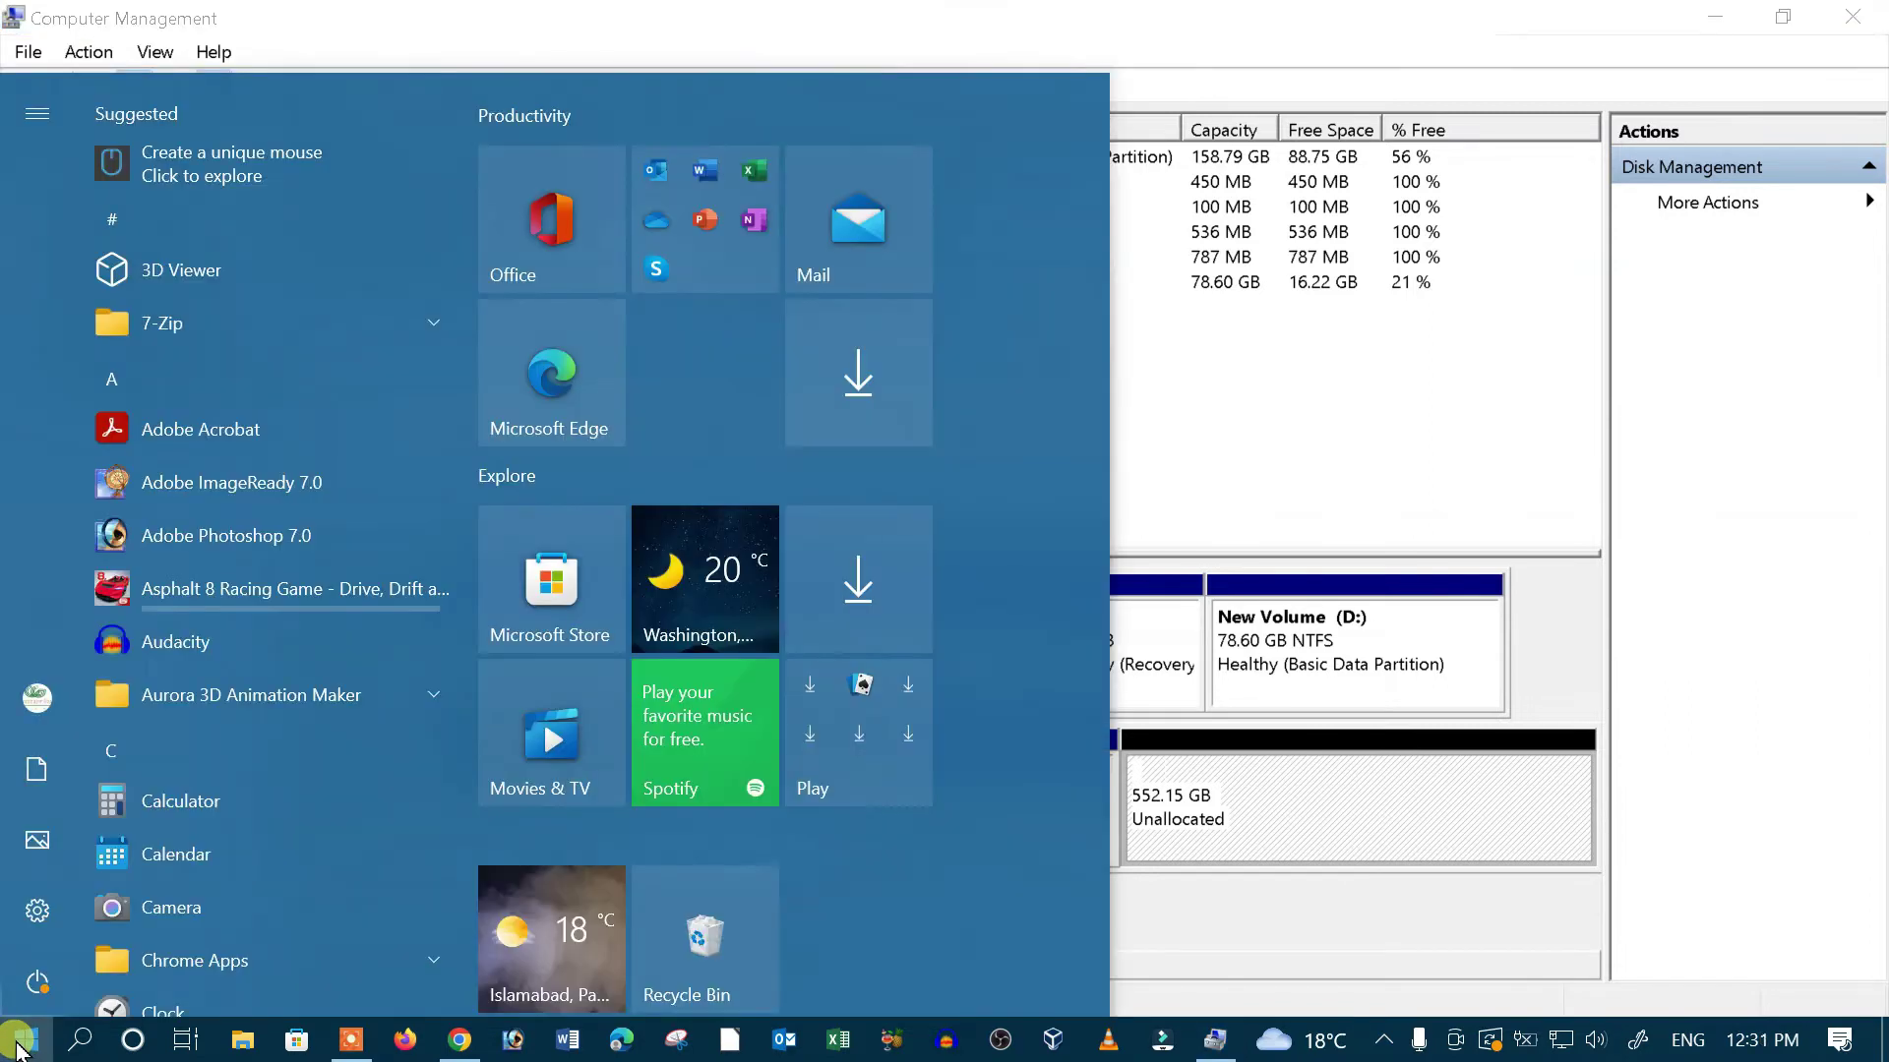
pyautogui.write('cmd')
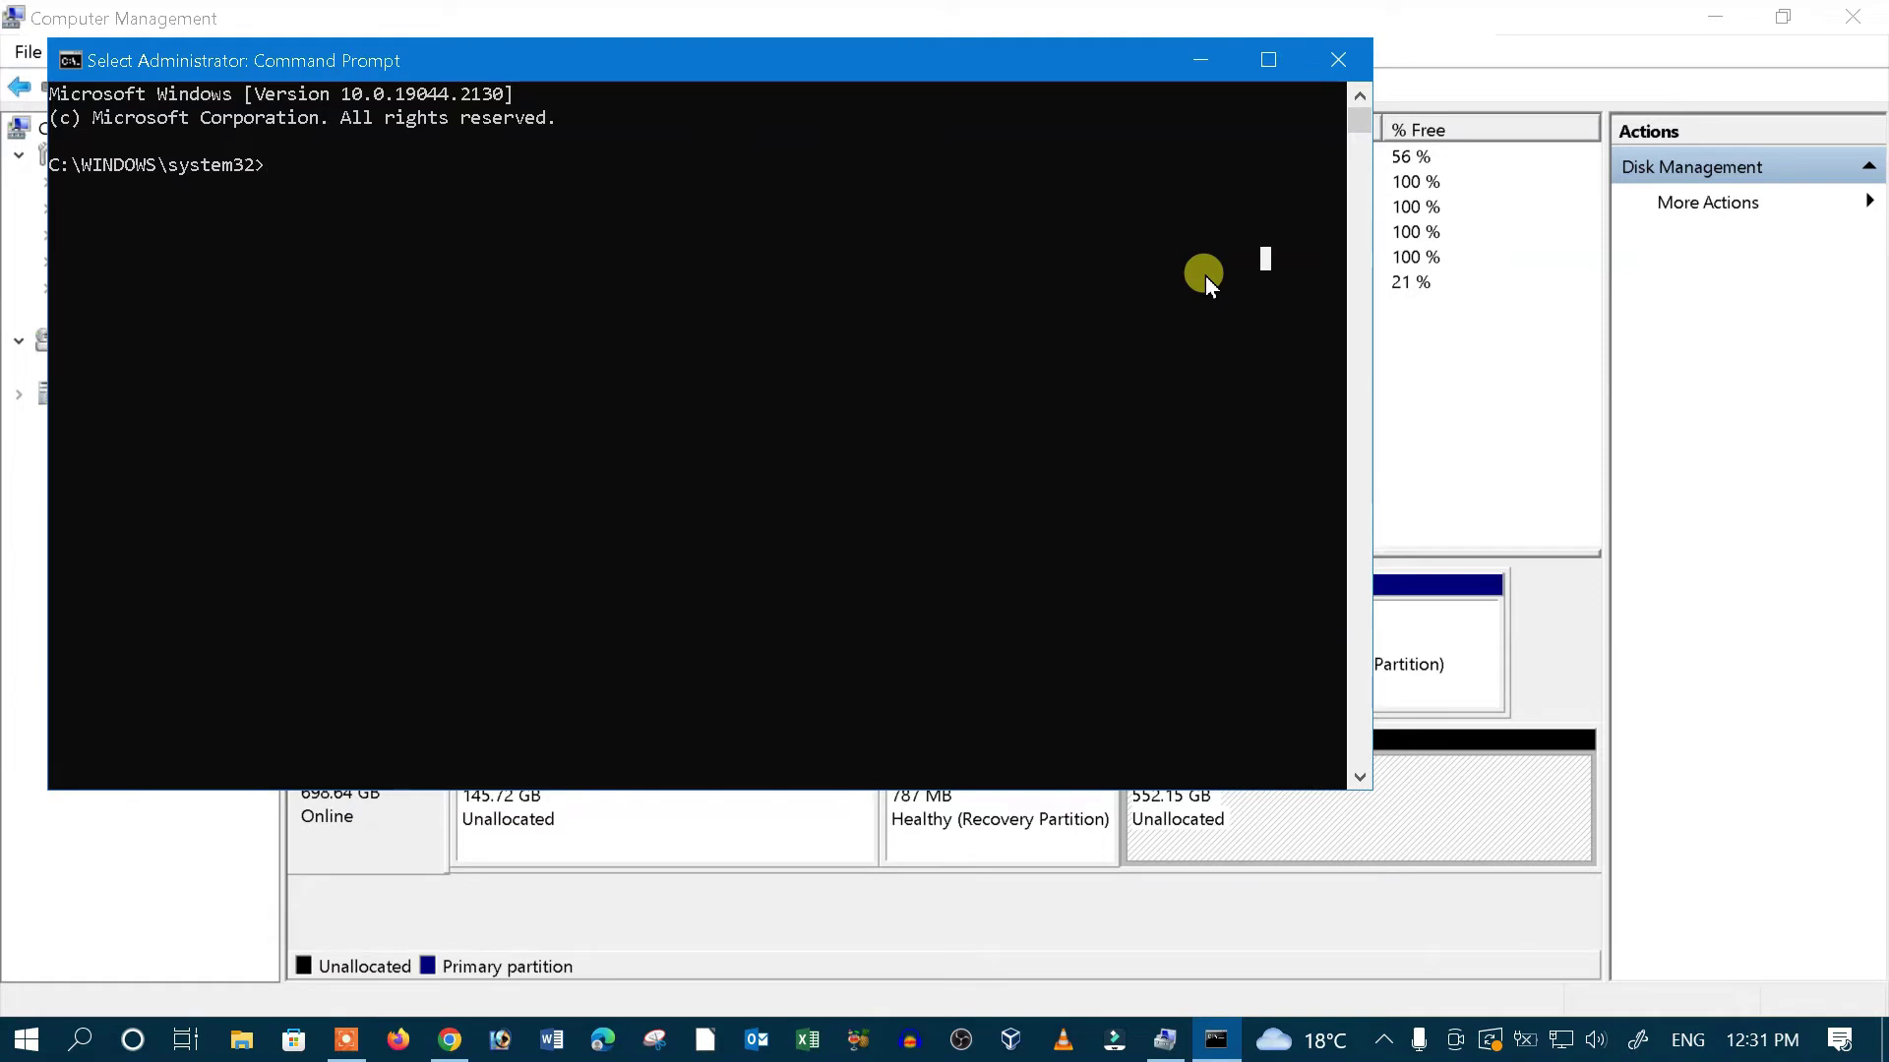
pyautogui.write('diskpar')
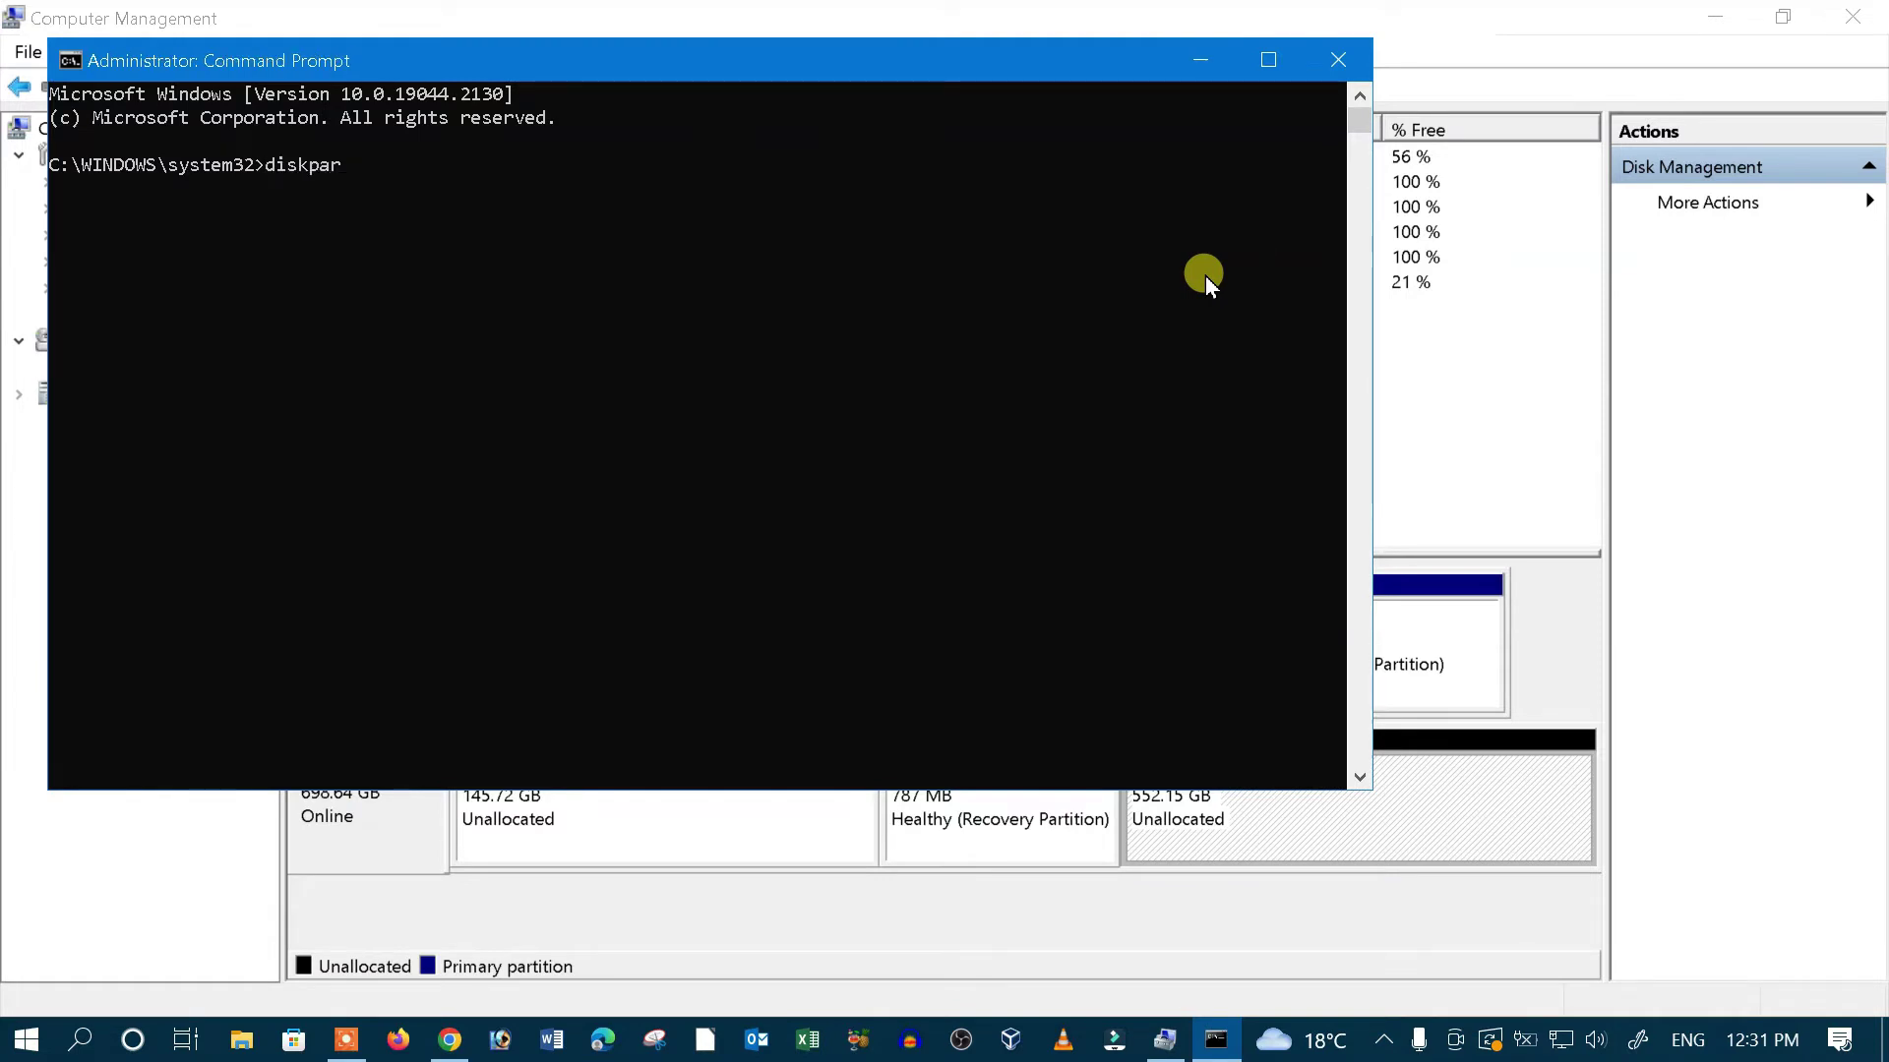
pyautogui.write('t')
# Step: Start DiskPart, run list disk, and run select disk 1
pyautogui.press('Return')
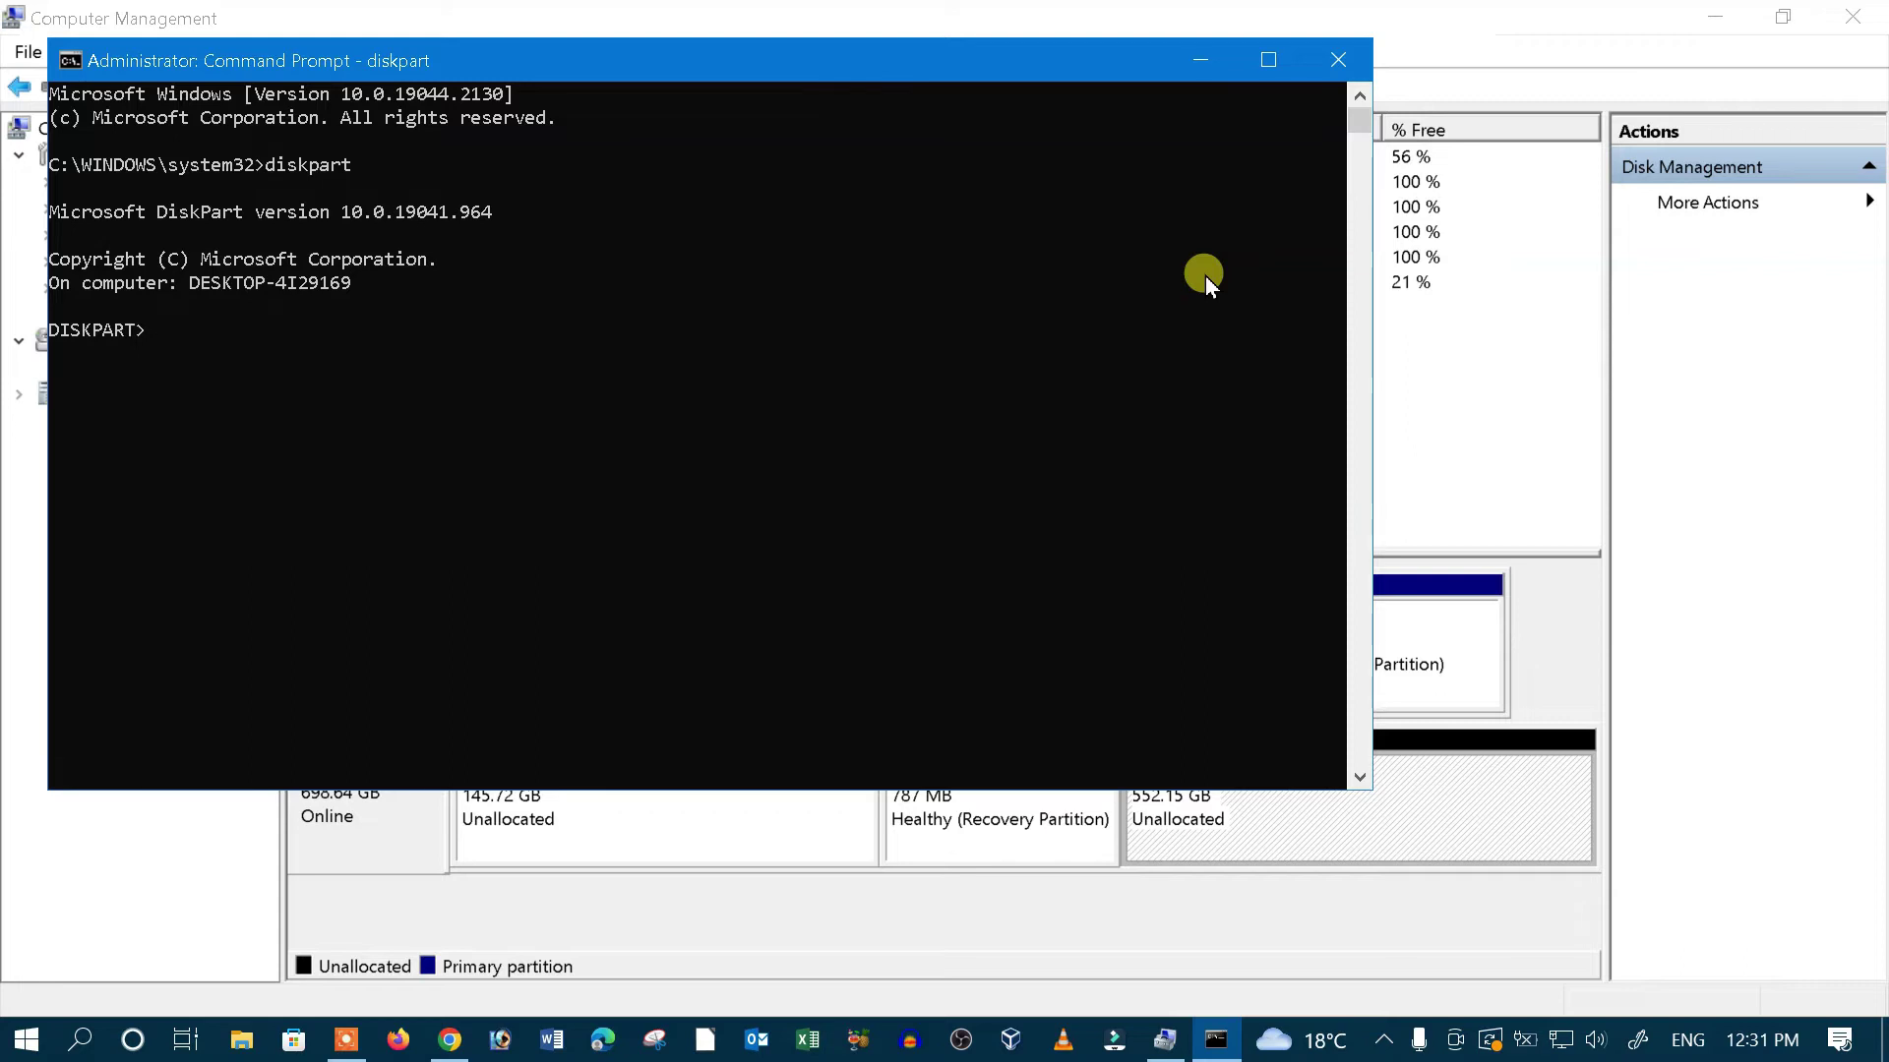
pyautogui.write('list dis')
pyautogui.write('k')
pyautogui.press('Return')
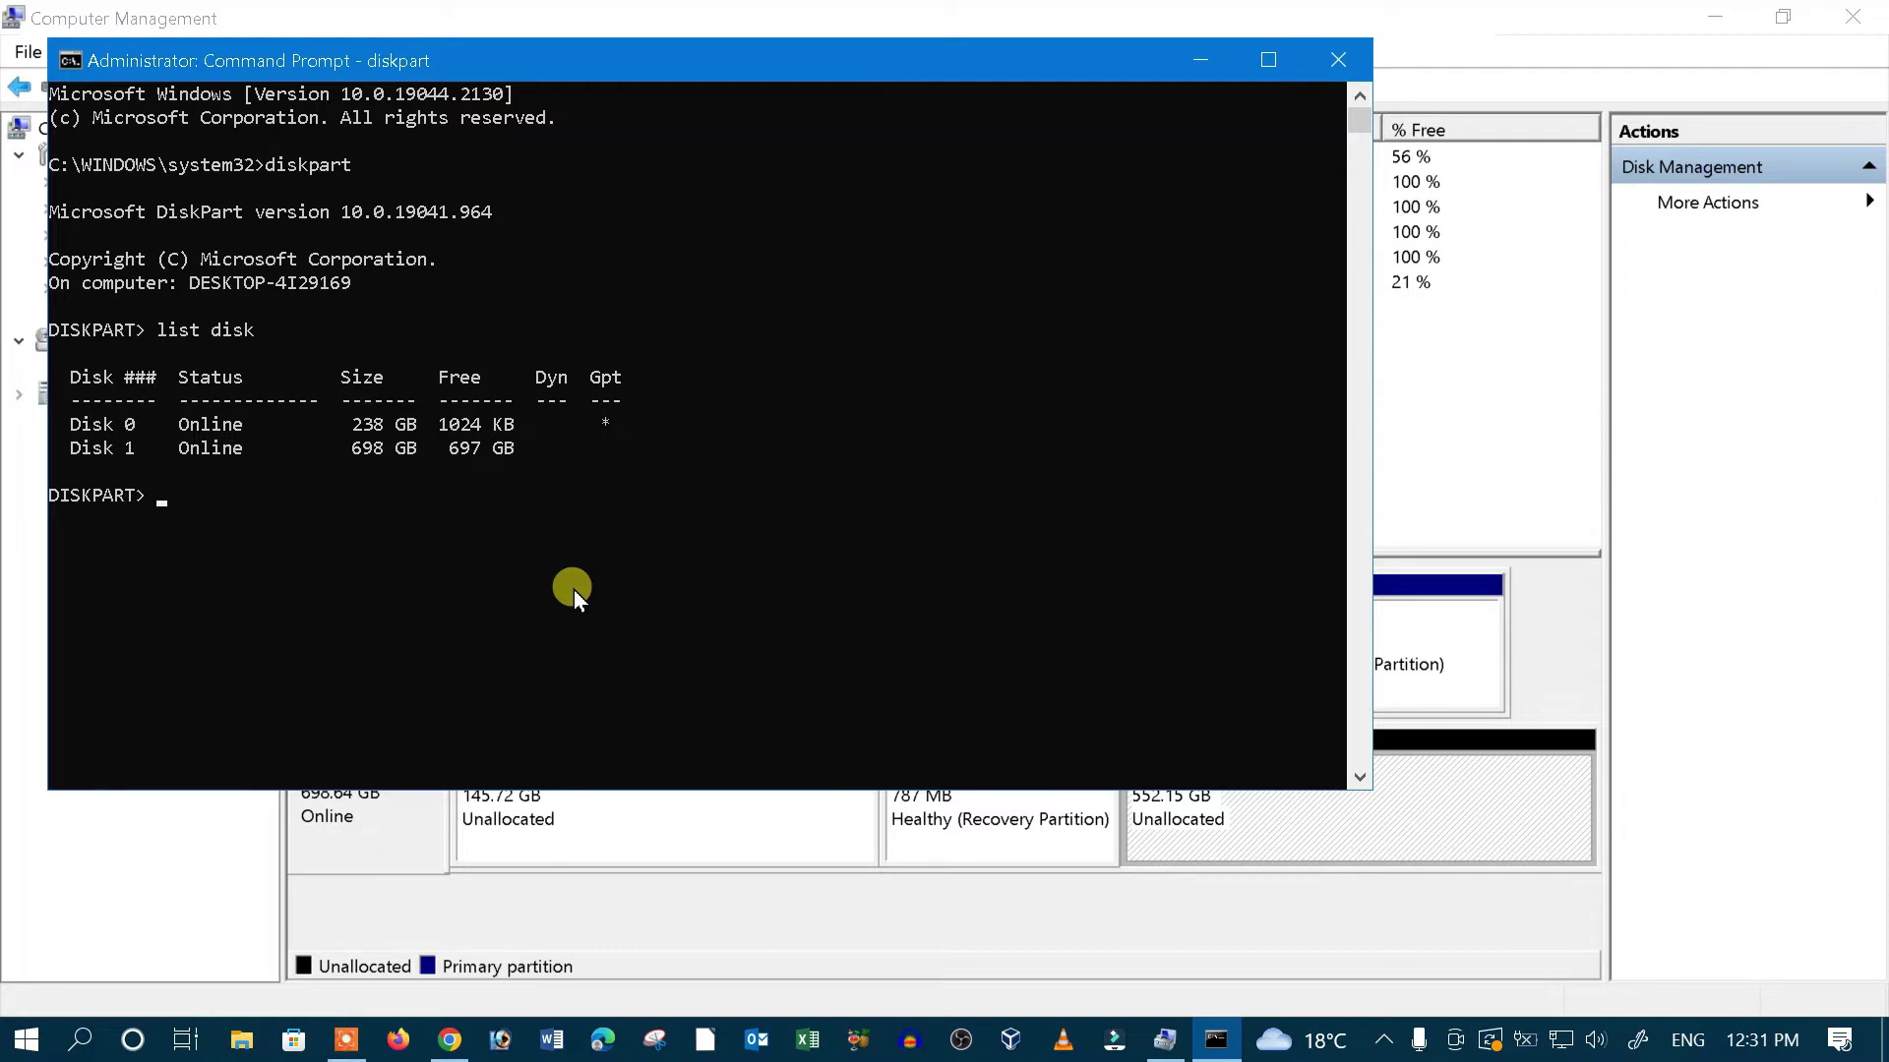
pyautogui.write('sel')
pyautogui.write('ect dis')
pyautogui.write('k 1')
pyautogui.press('Return')
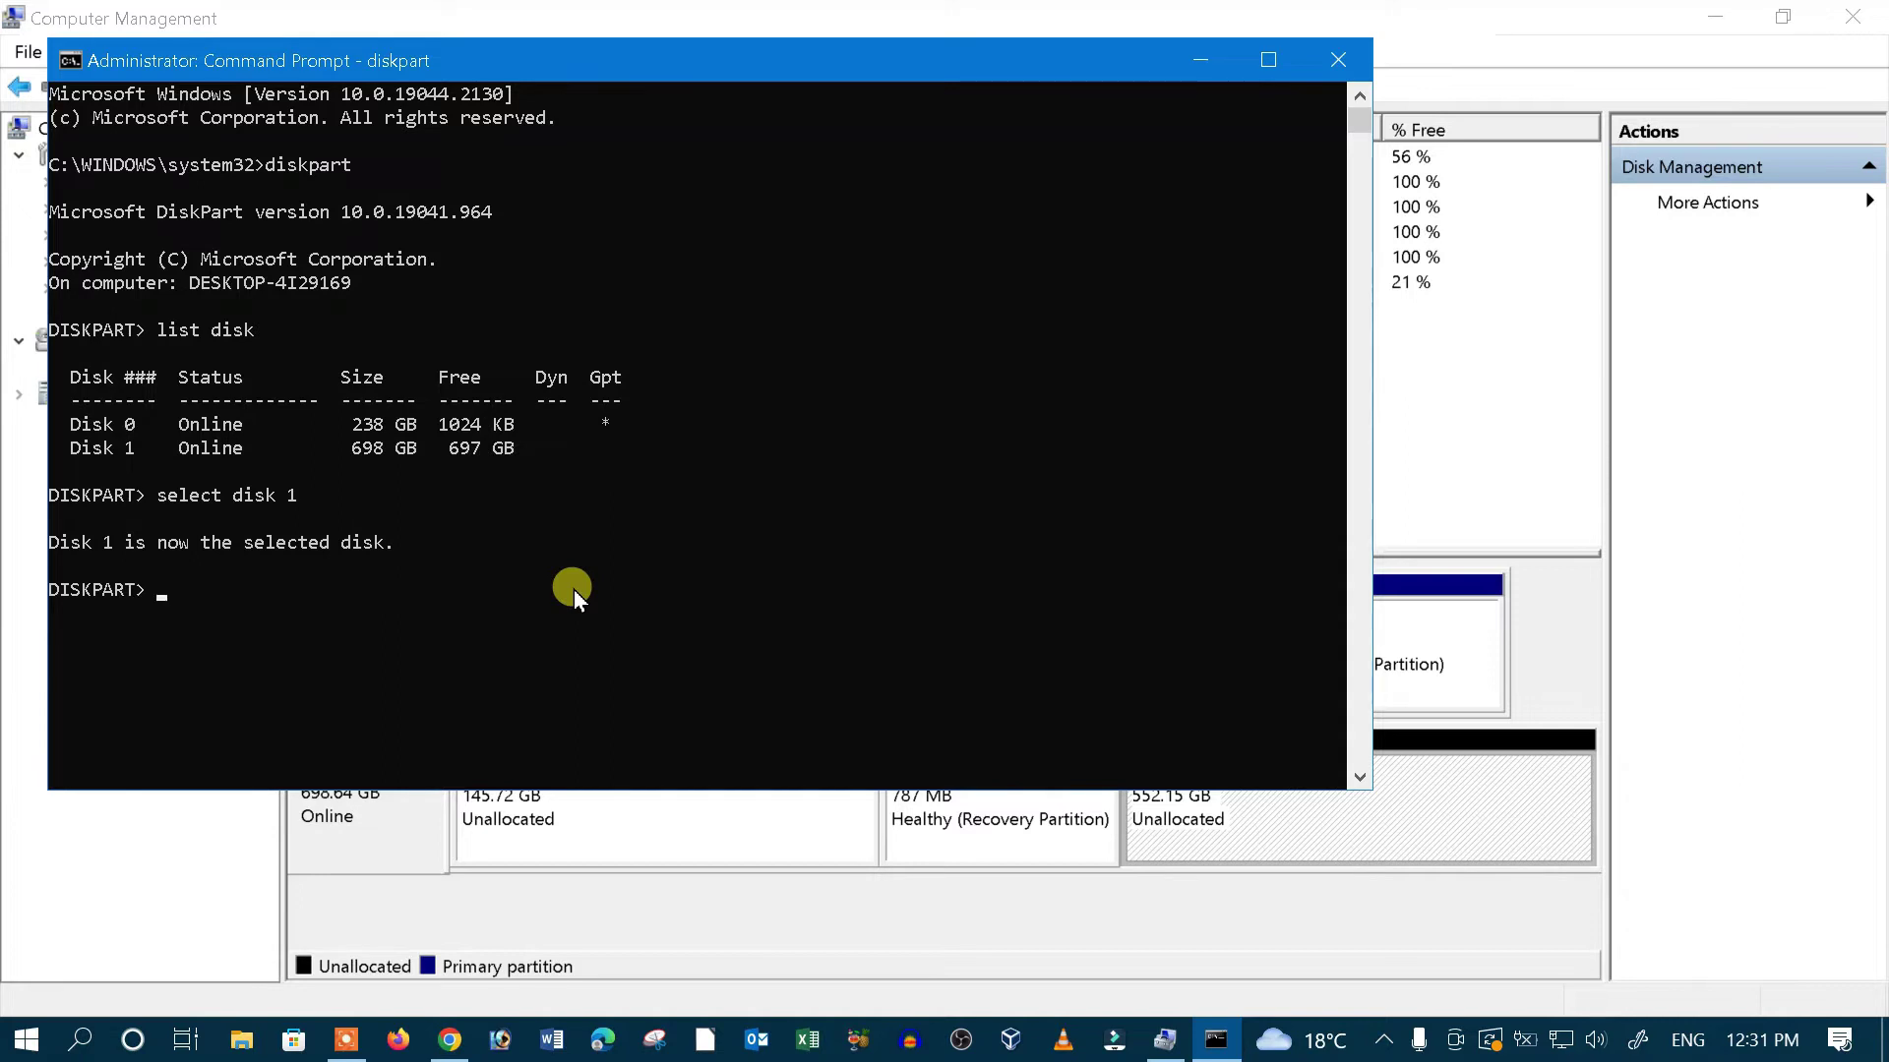
pyautogui.write('li')
pyautogui.write('st partit')
pyautogui.write('ion')
# Step: List Disk 1's partitions, select recovery partition 2, and retry deleting it
pyautogui.press('Return')
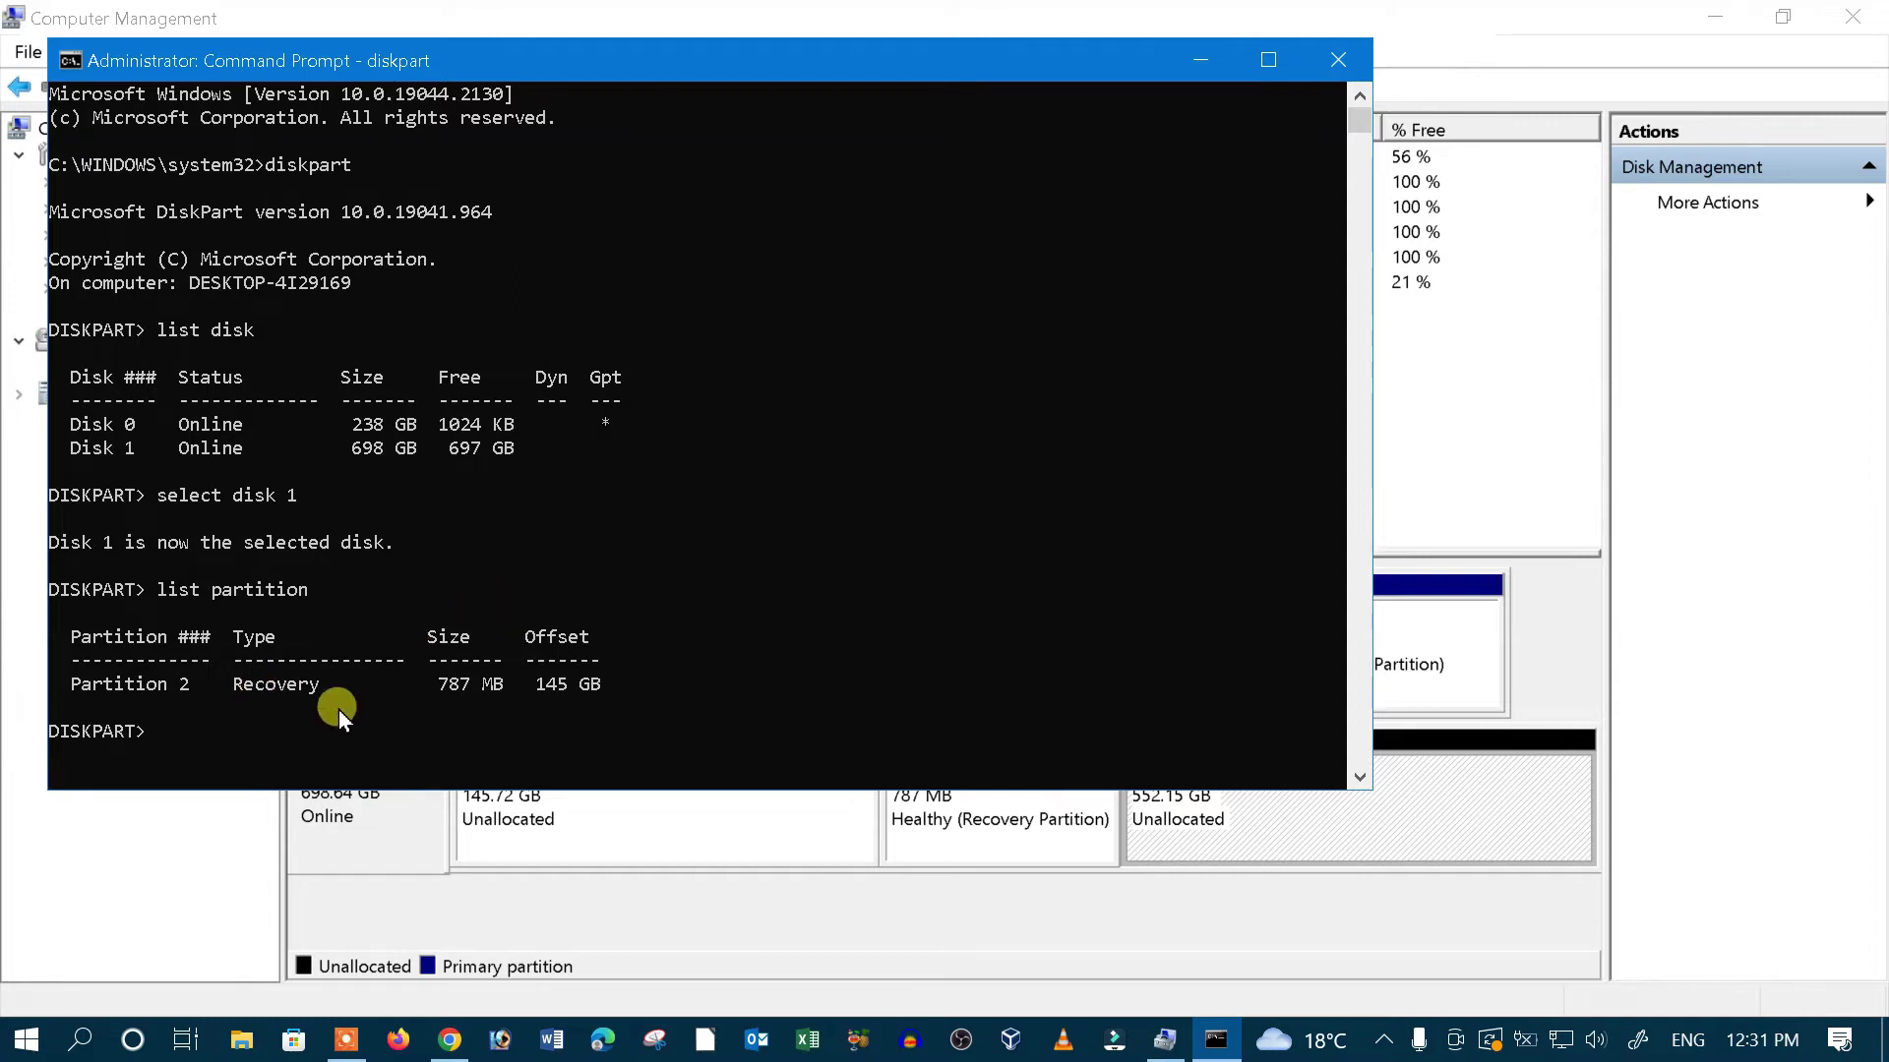
pyautogui.press('BackSpace')
pyautogui.write('delete partitio')
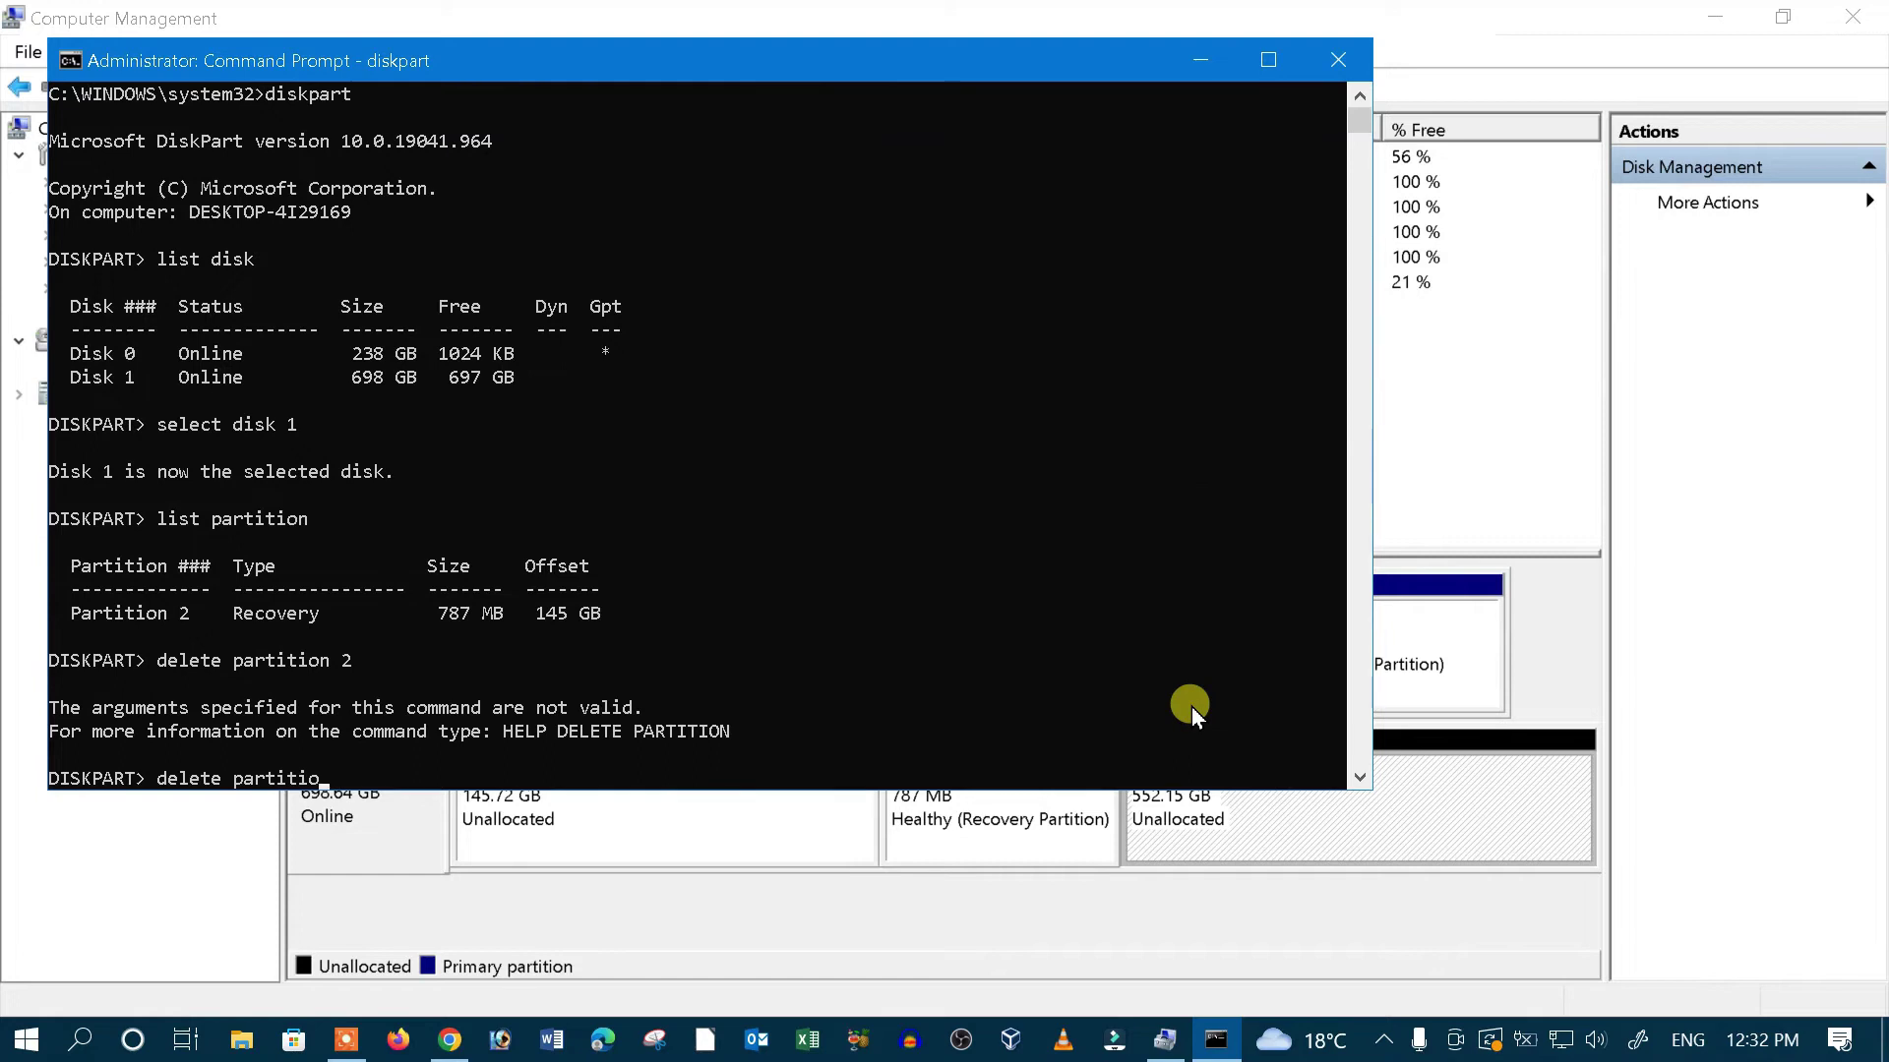
pyautogui.press('BackSpace')
pyautogui.press('BackSpace')
pyautogui.press('BackSpace')
pyautogui.press('BackSpace')
pyautogui.write('selec')
pyautogui.write('t parti')
pyautogui.write('tion')
pyautogui.write(' 2')
pyautogui.press('Return')
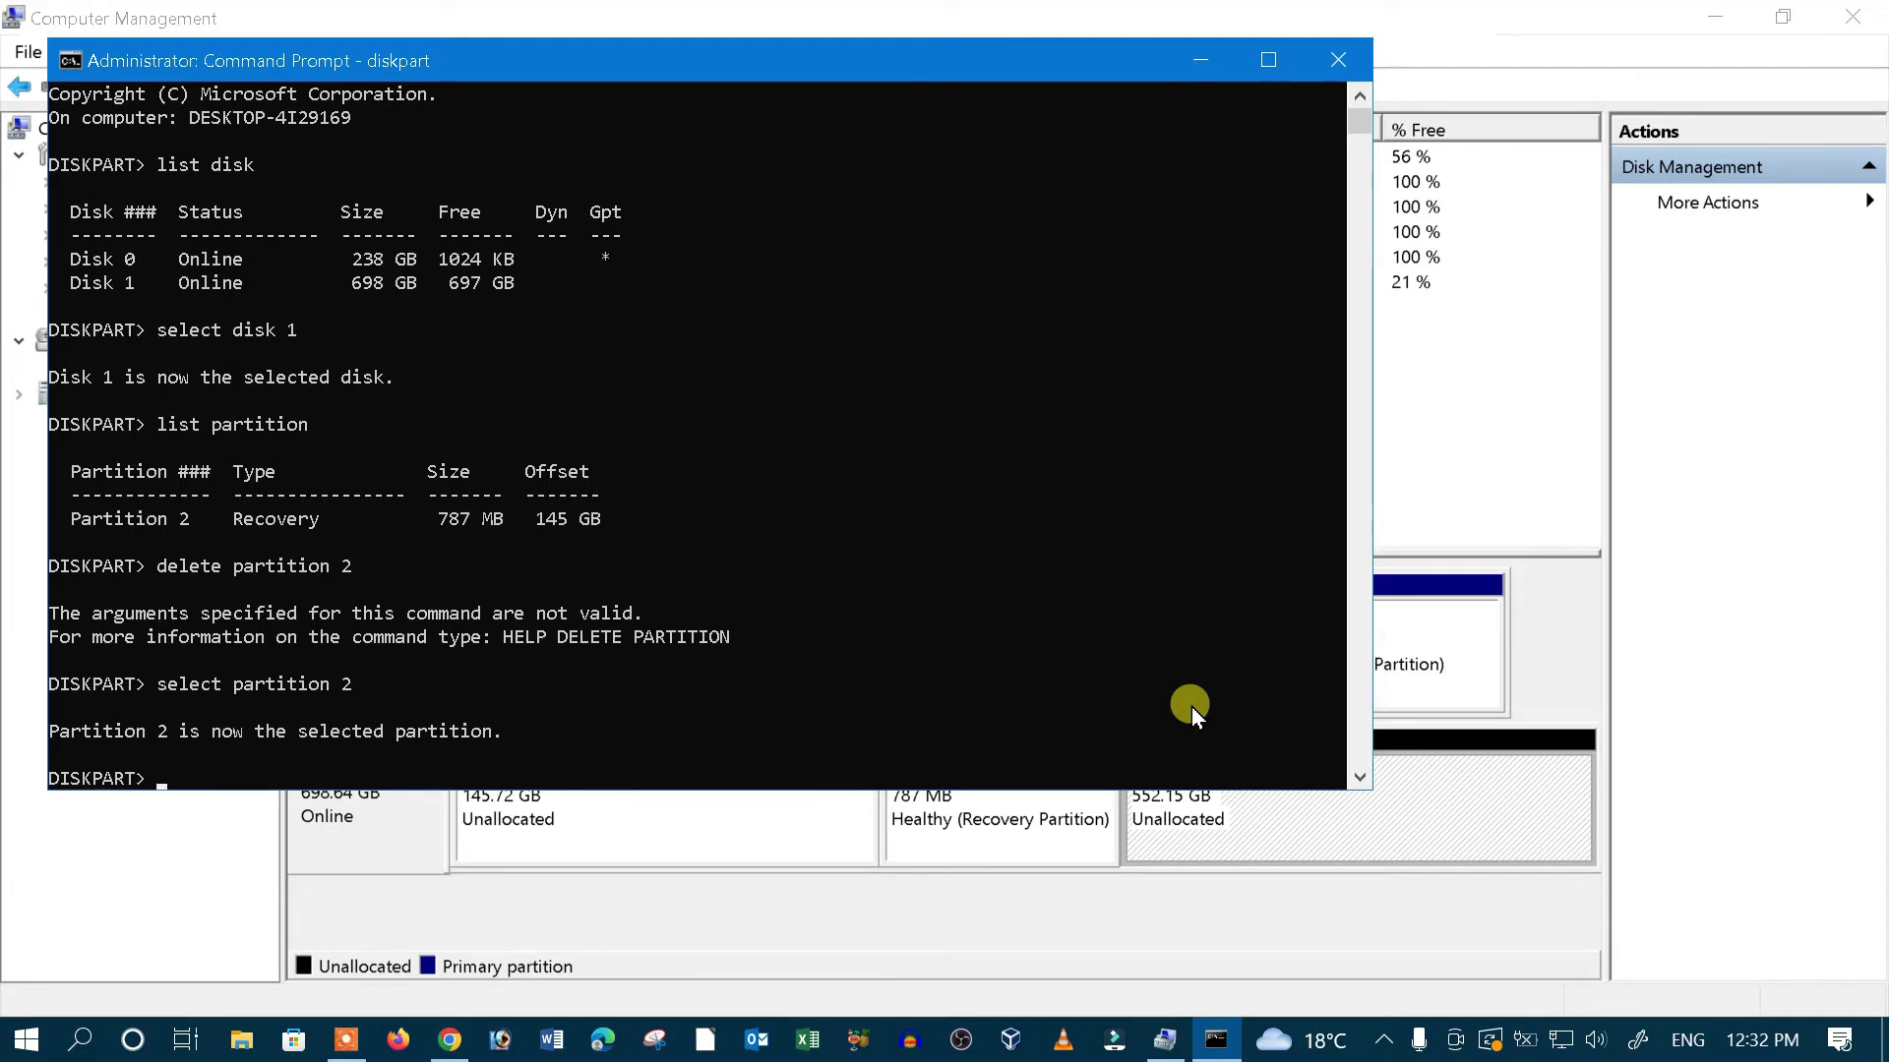
pyautogui.press('Up')
pyautogui.press('Up')
pyautogui.press('Return')
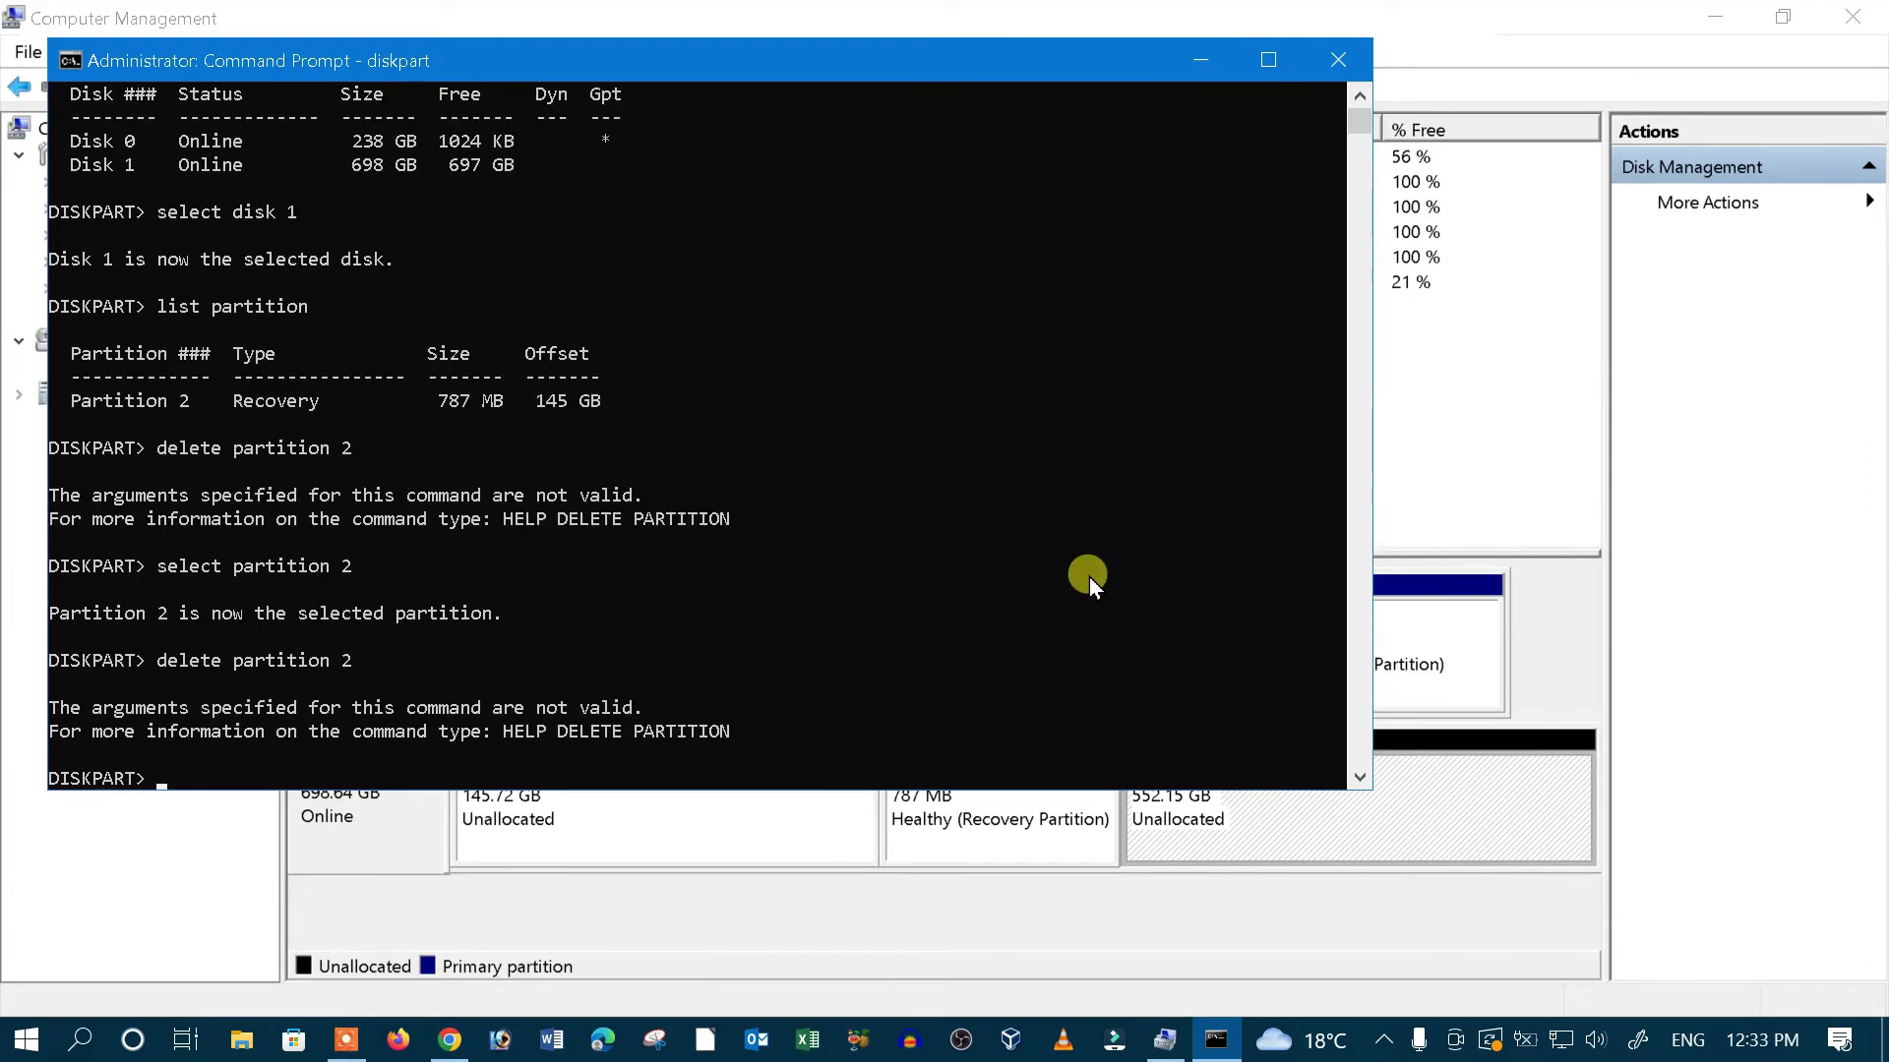
pyautogui.write('delete ')
pyautogui.write('parti')
pyautogui.write('tion')
# Step: Remove recovery partition 2 with 'delete partition override' after the protected-partition error
pyautogui.press('Return')
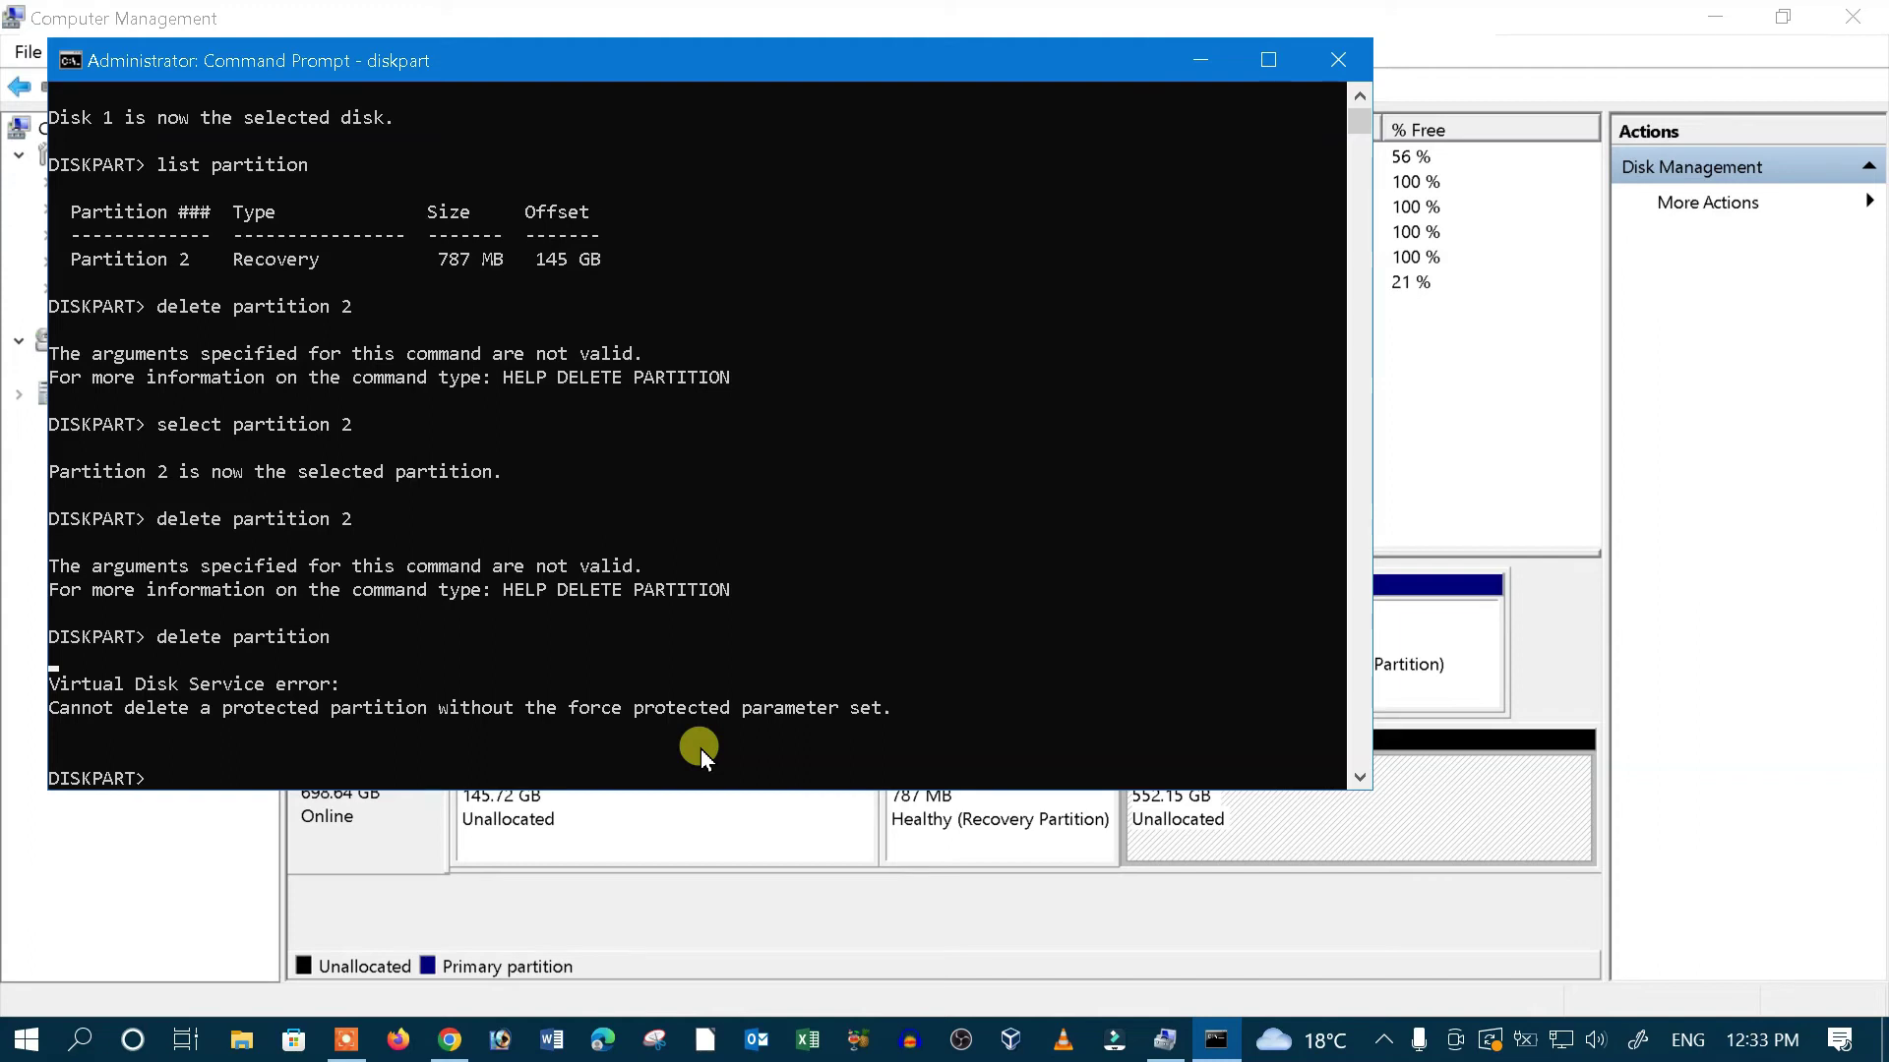
pyautogui.write('delete ')
pyautogui.write('p')
pyautogui.write('artiti')
pyautogui.write('on ov')
pyautogui.write('erride')
pyautogui.press('Return')
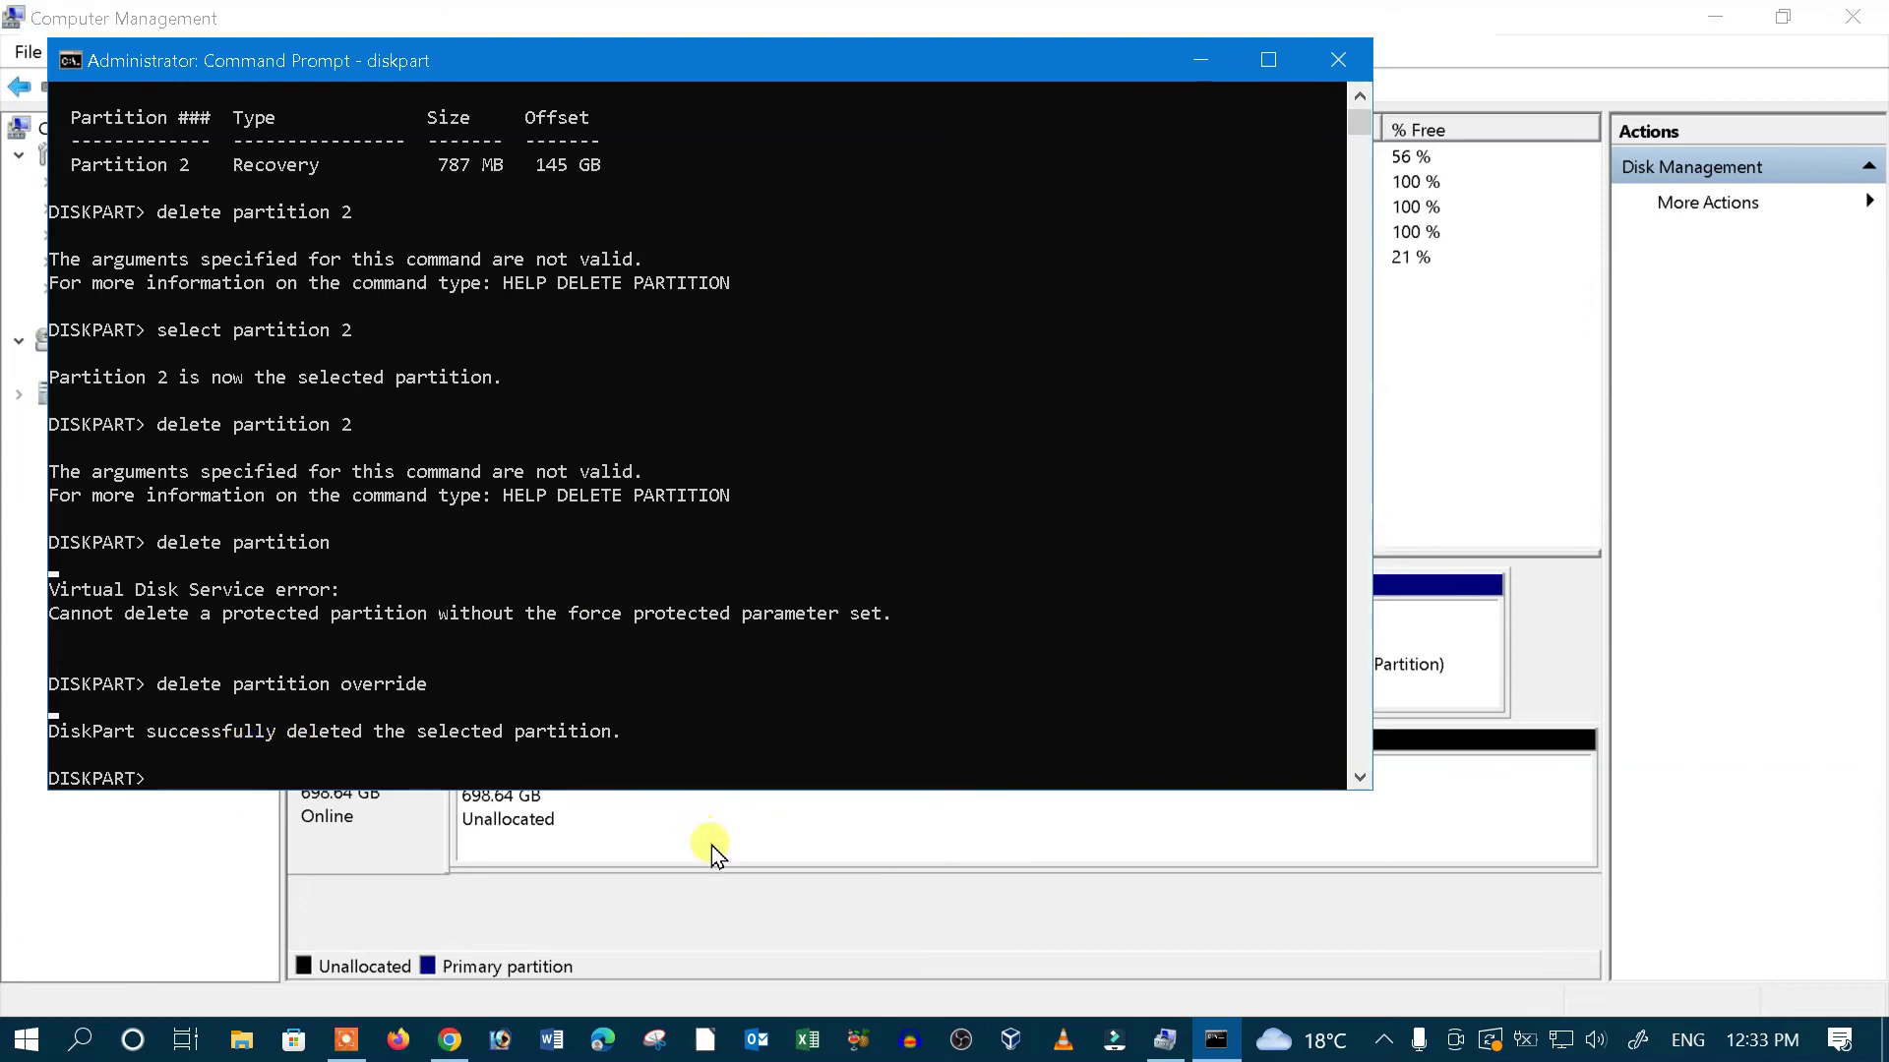
# Step: Return to Disk Management and choose New Simple Volume on Disk 1's 698.64 GB unallocated space
pyautogui.click(769, 911)
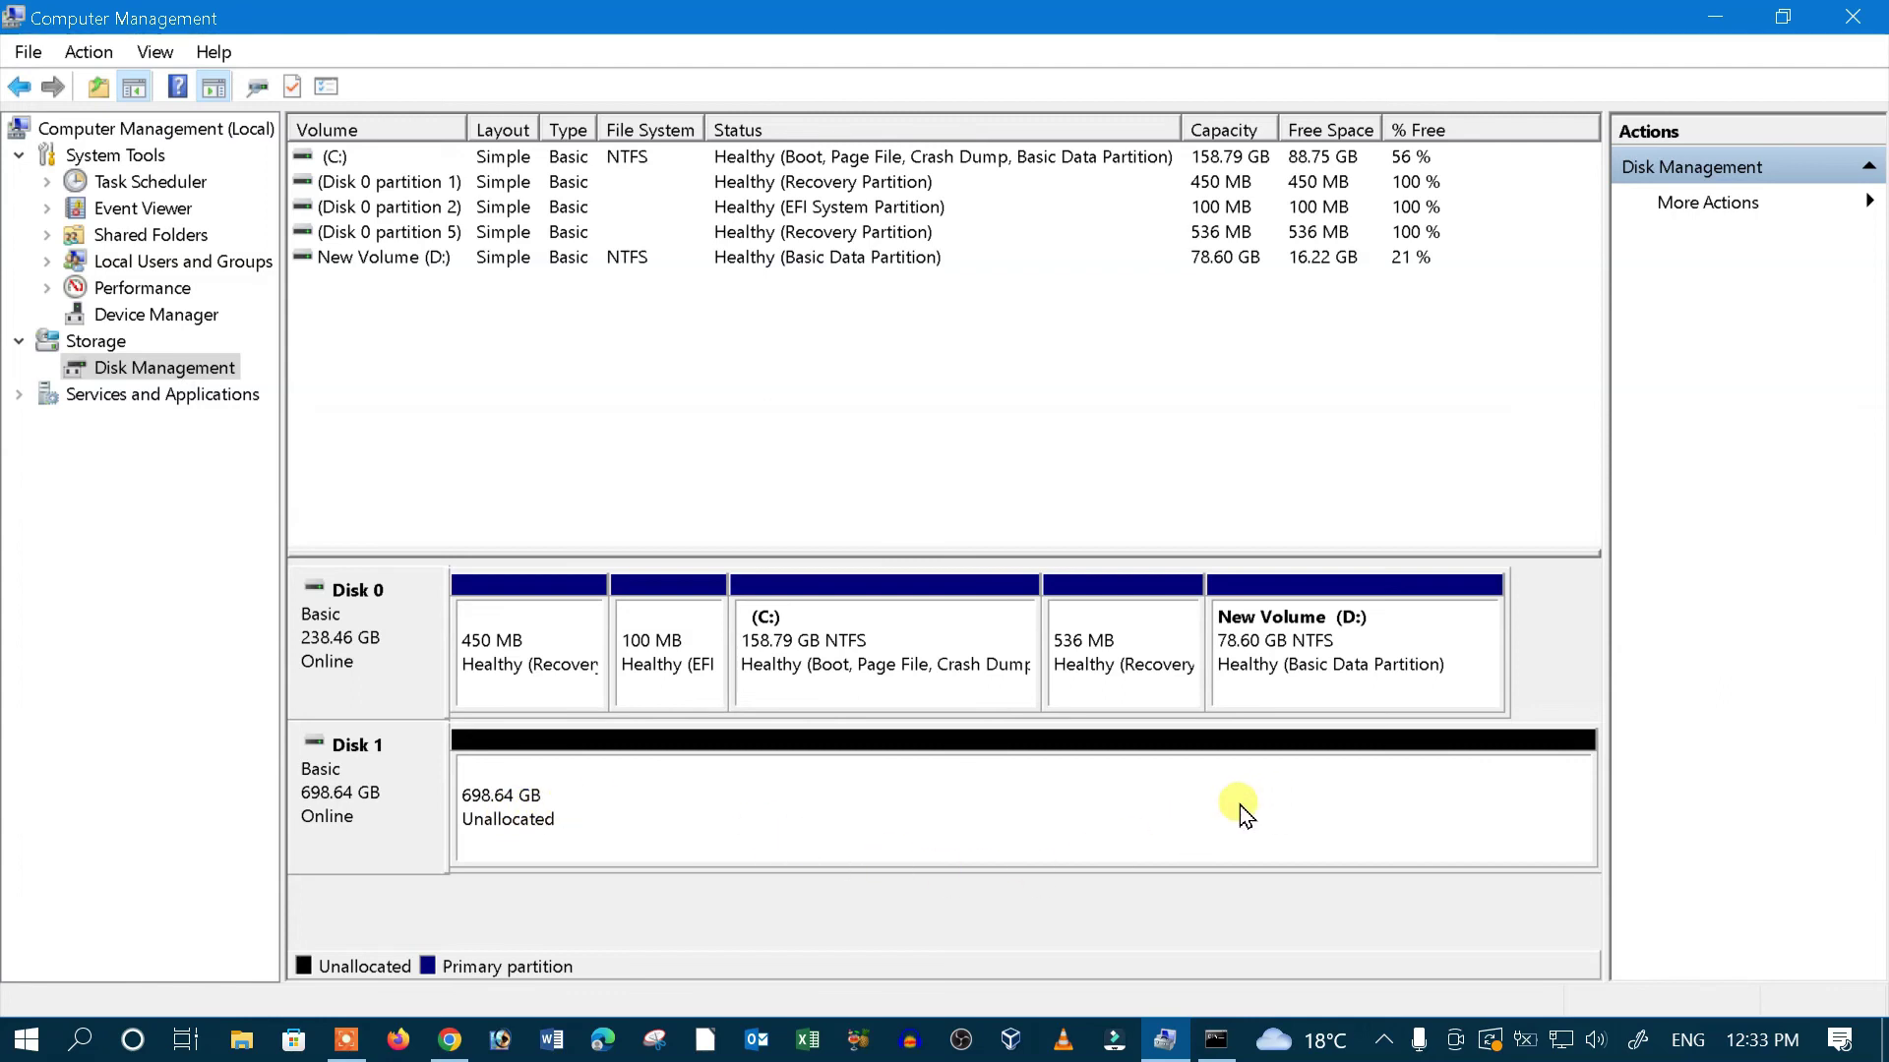
pyautogui.rightClick(713, 798)
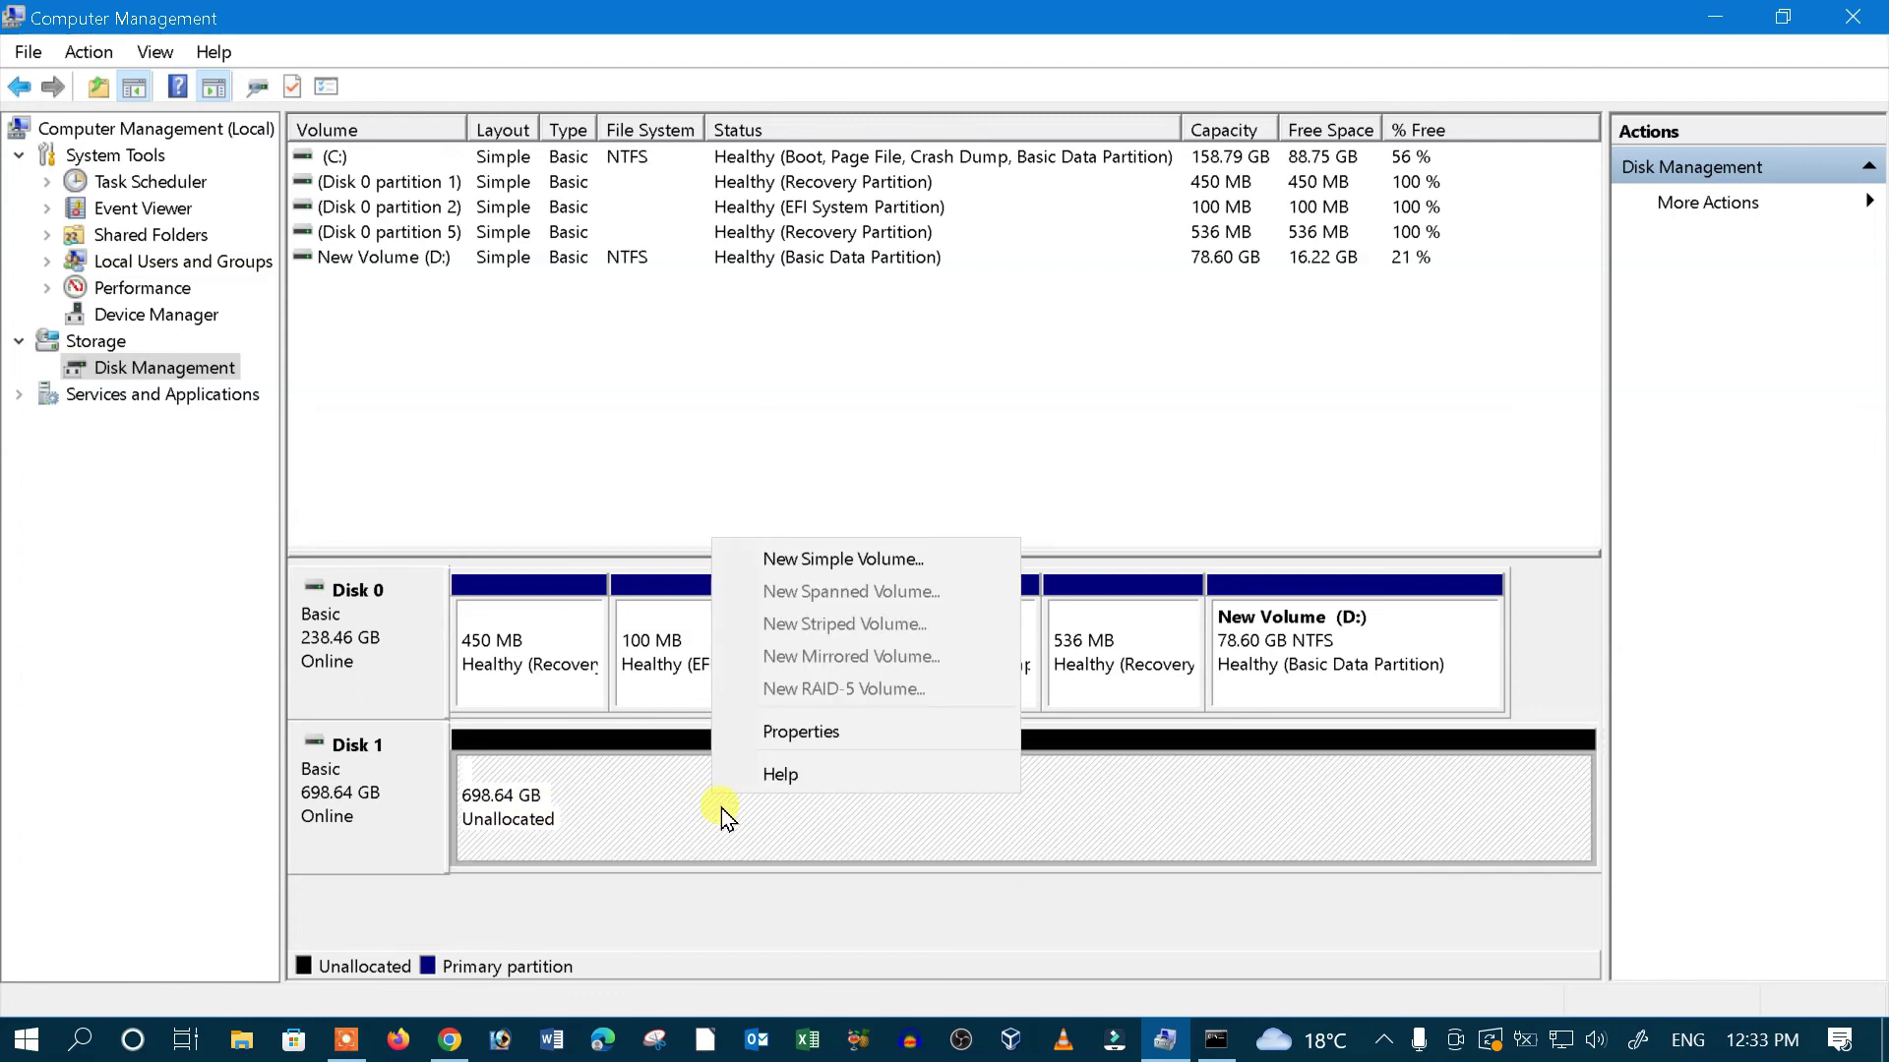
pyautogui.click(822, 572)
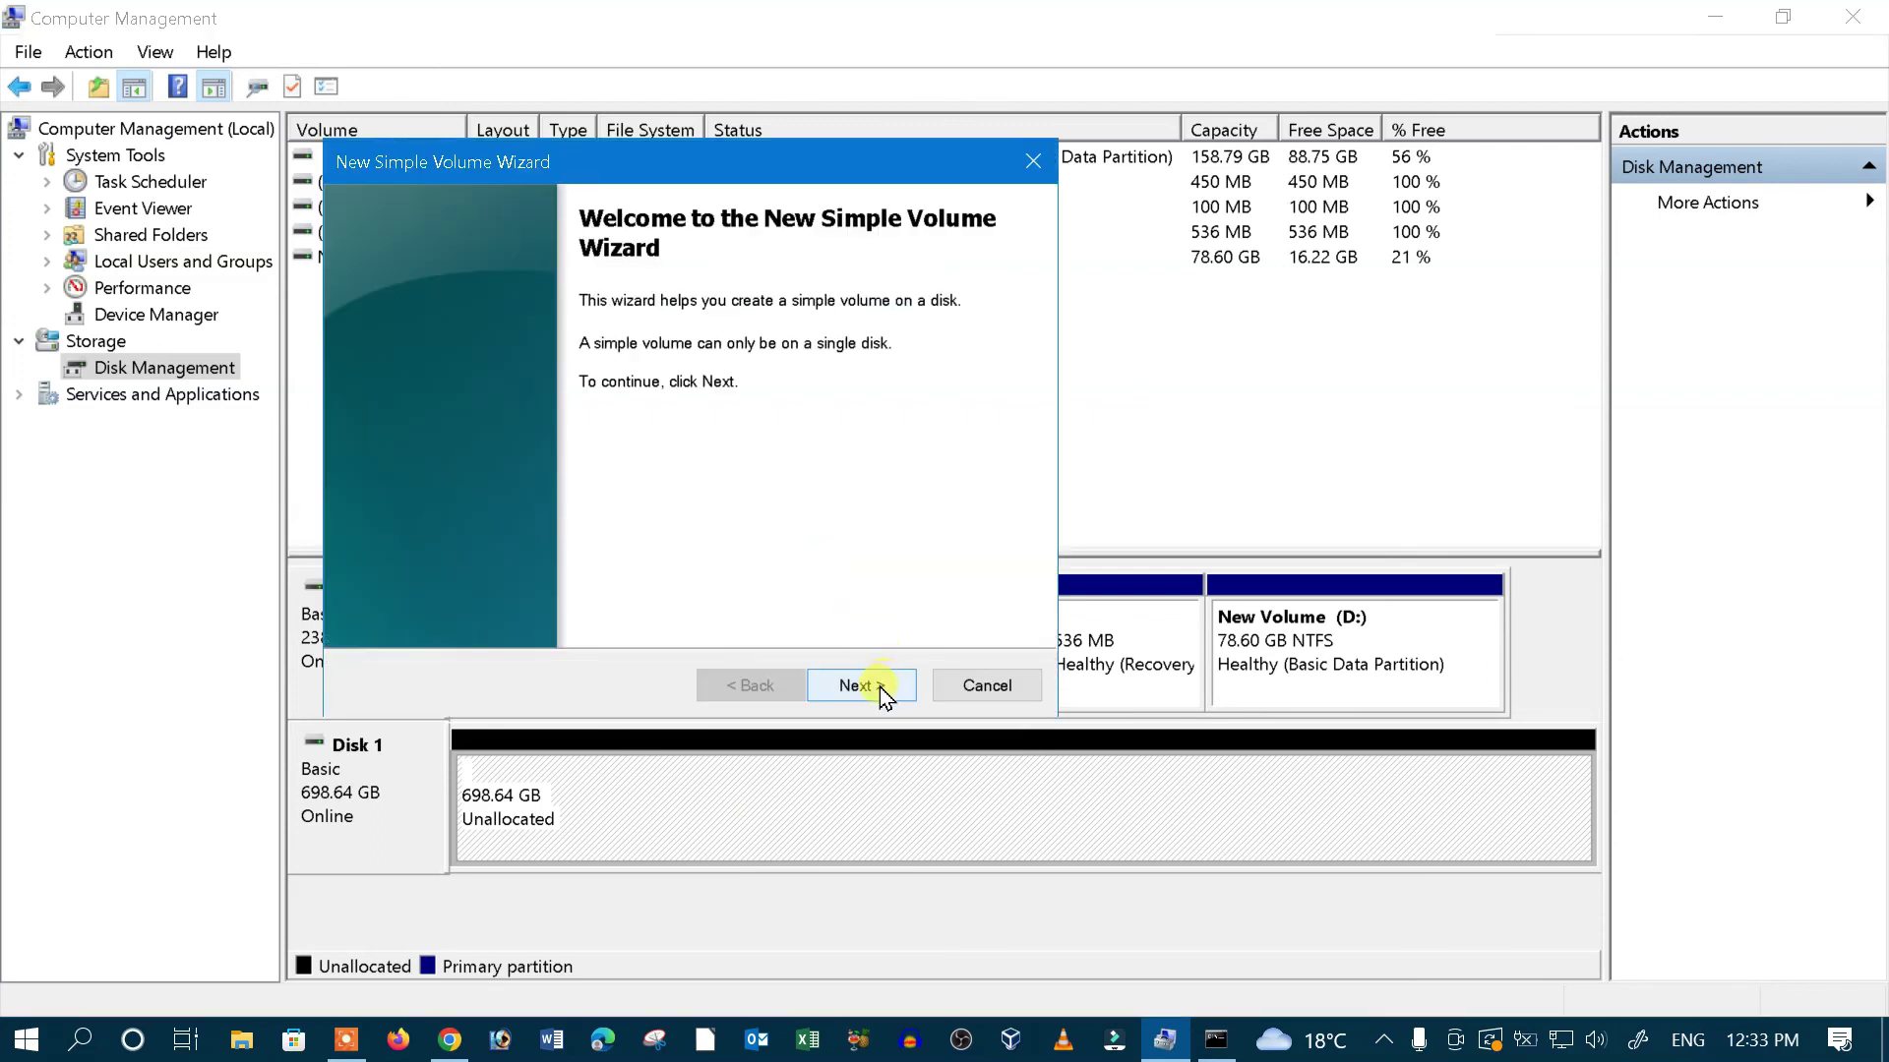
# Step: Accept wizard defaults (715402 MB, drive E:, NTFS quick format, label New Volume) and finish
pyautogui.click(860, 685)
pyautogui.click(858, 685)
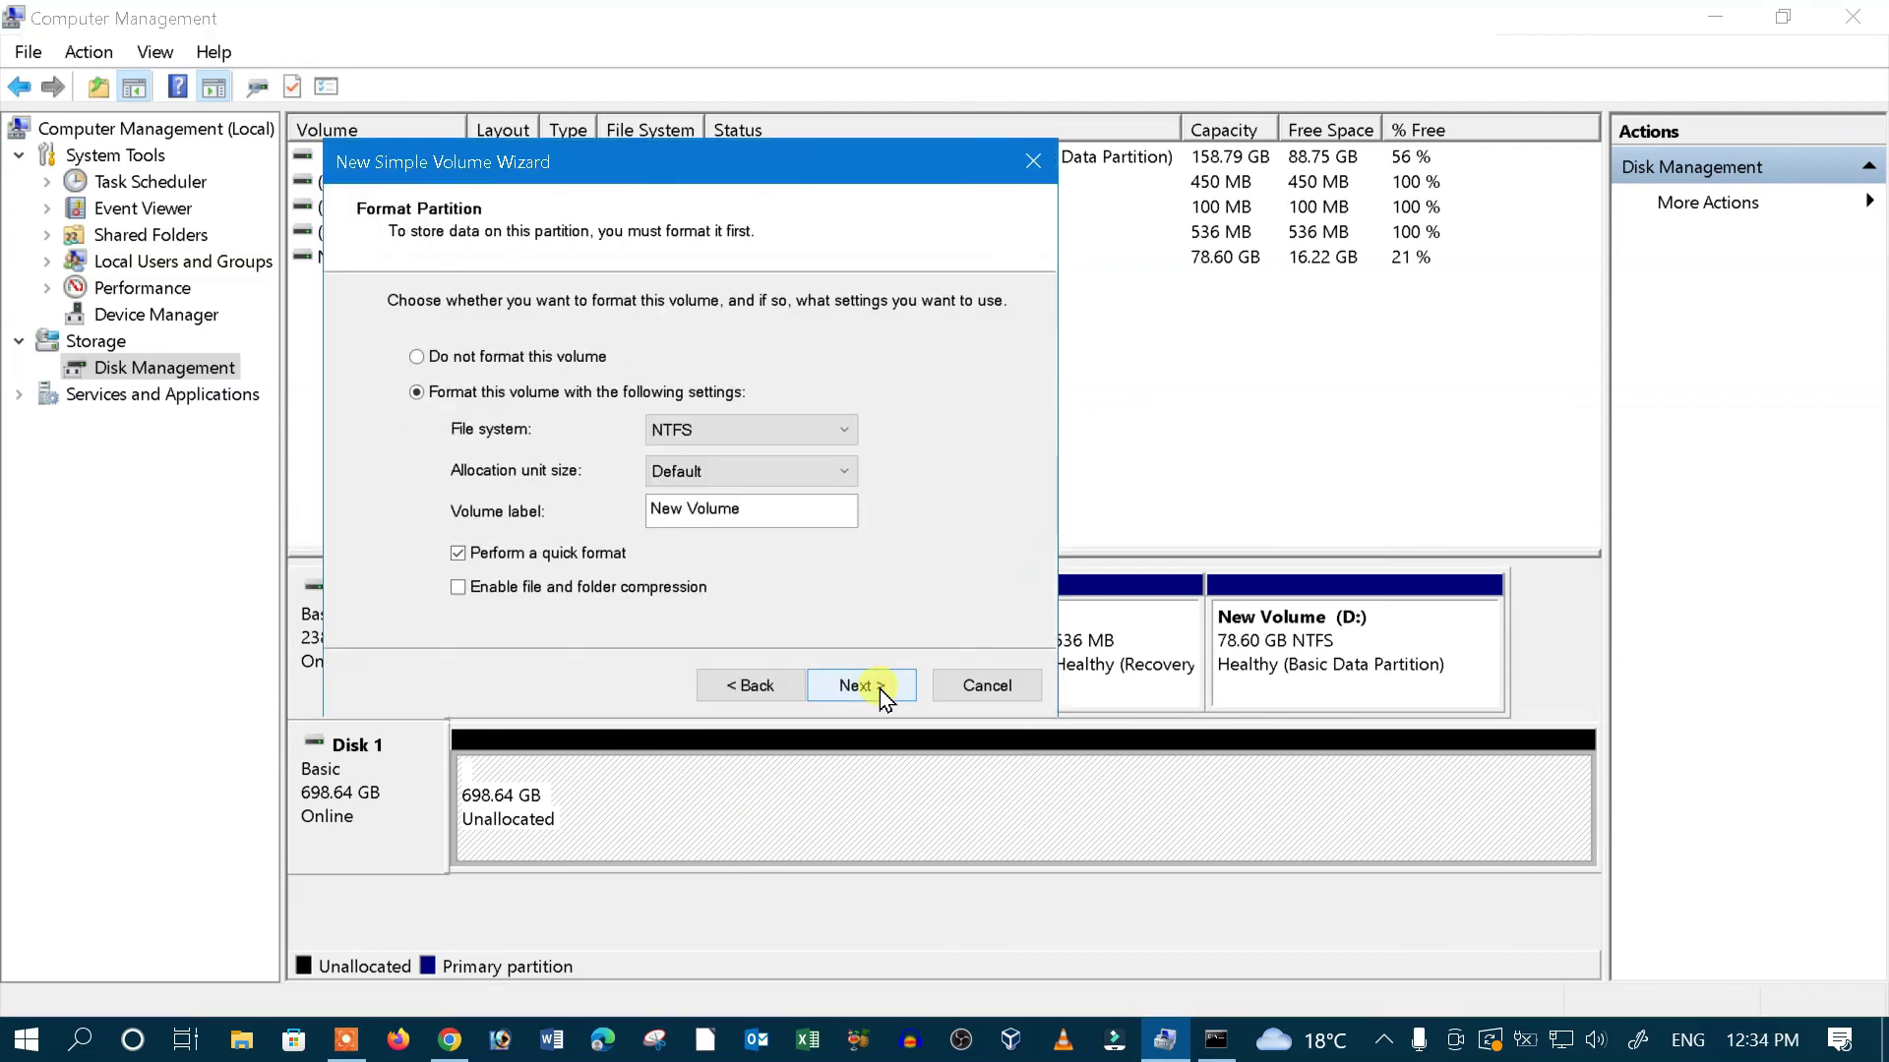
pyautogui.click(882, 689)
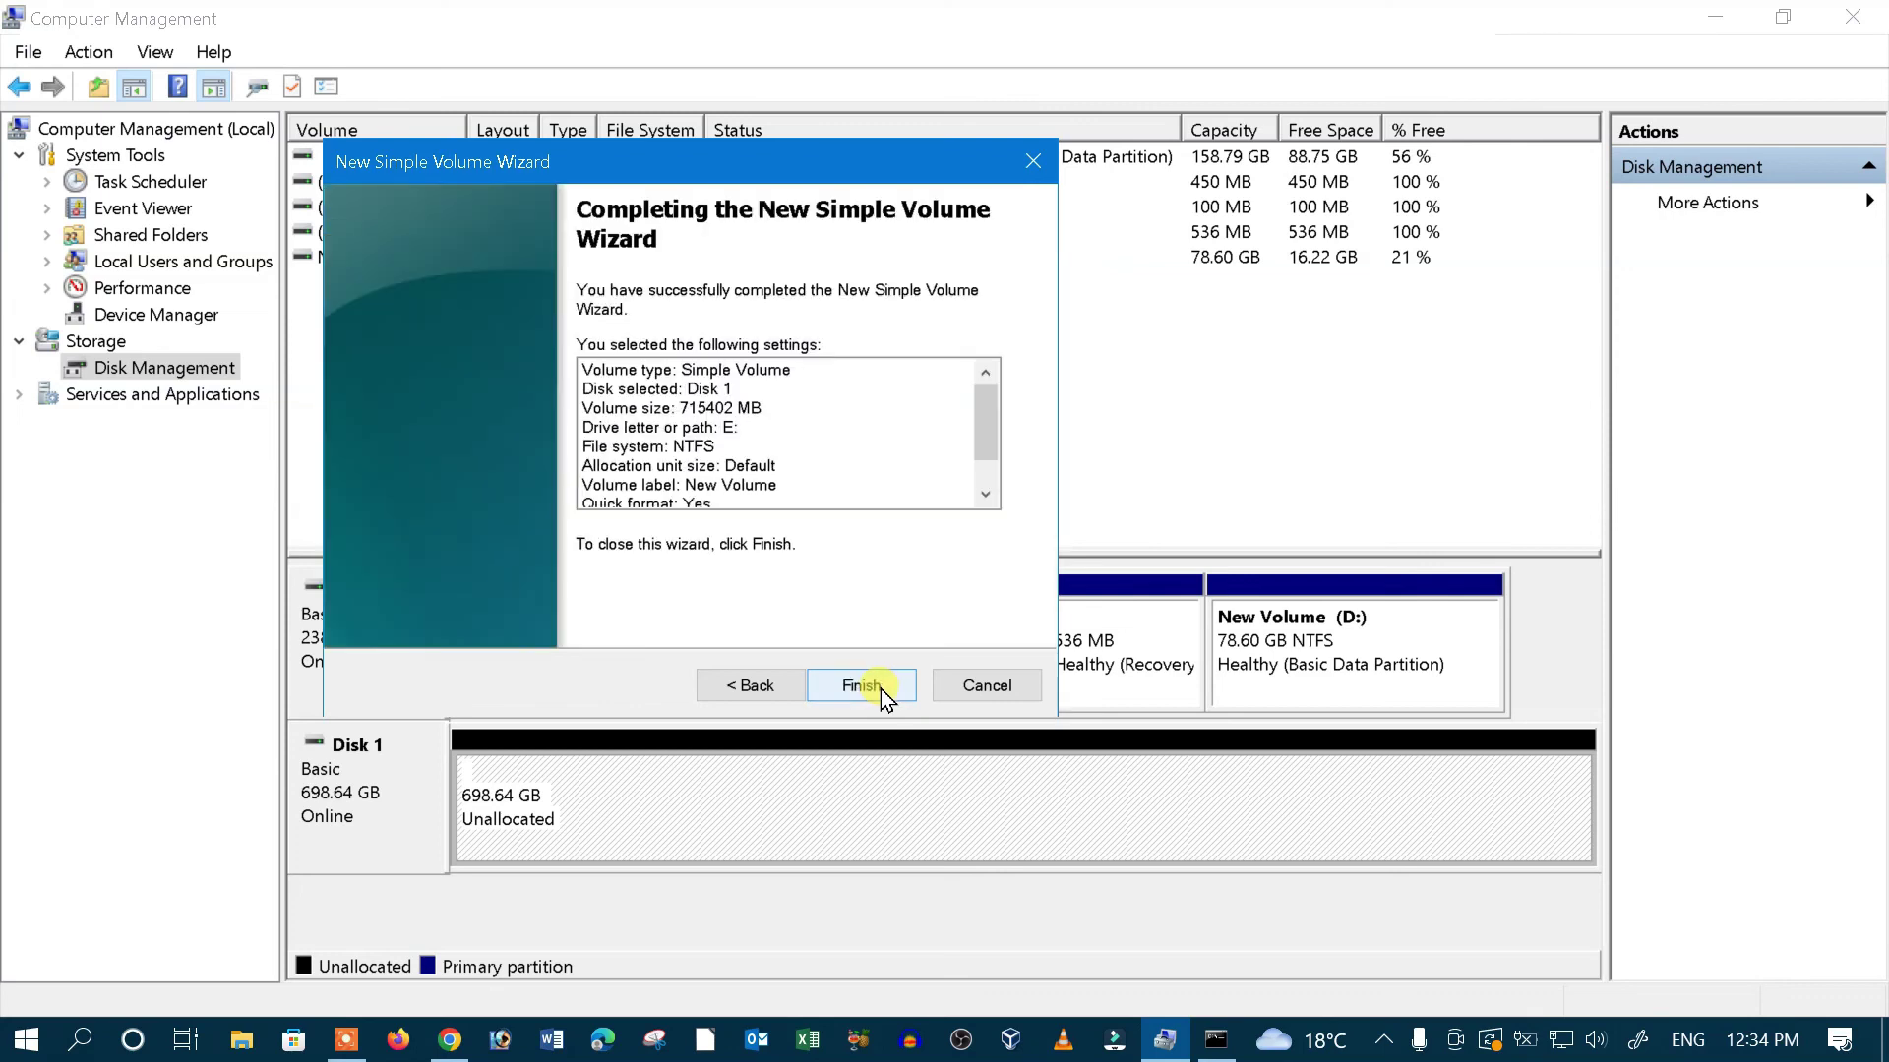